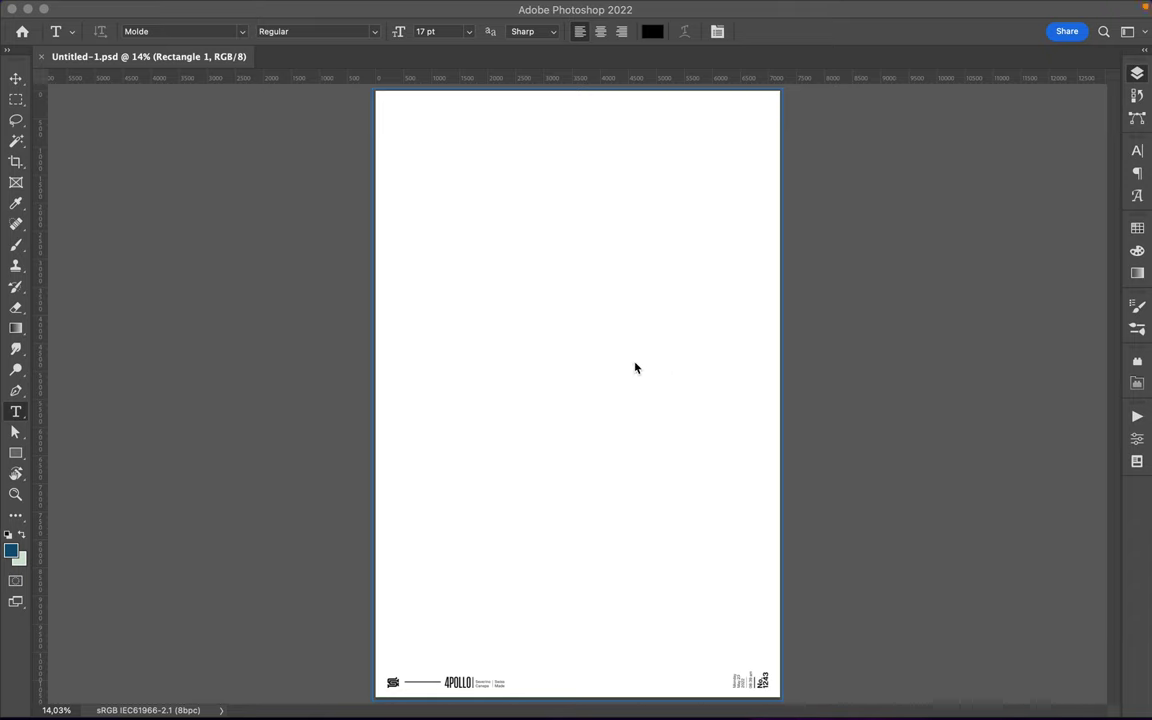
- Bring the Sculpture-07.png statue into the Untitled-1 poster and scale it to 120%
click(457, 688)
click(915, 191)
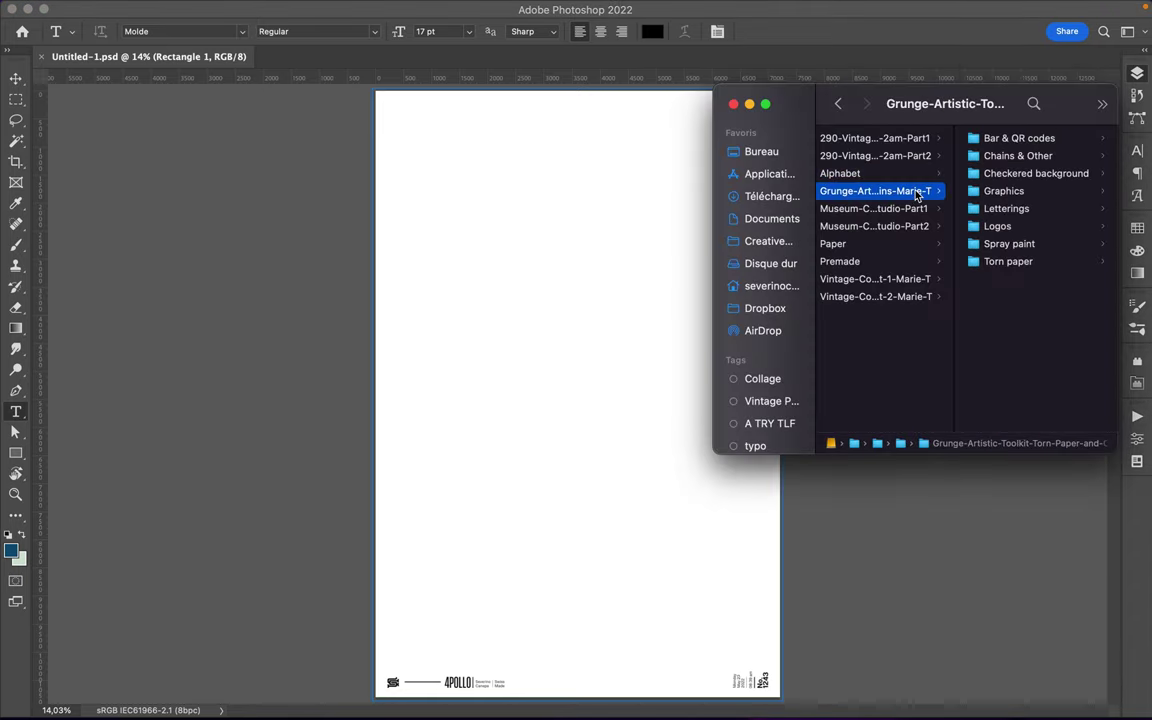
click(895, 208)
click(1015, 226)
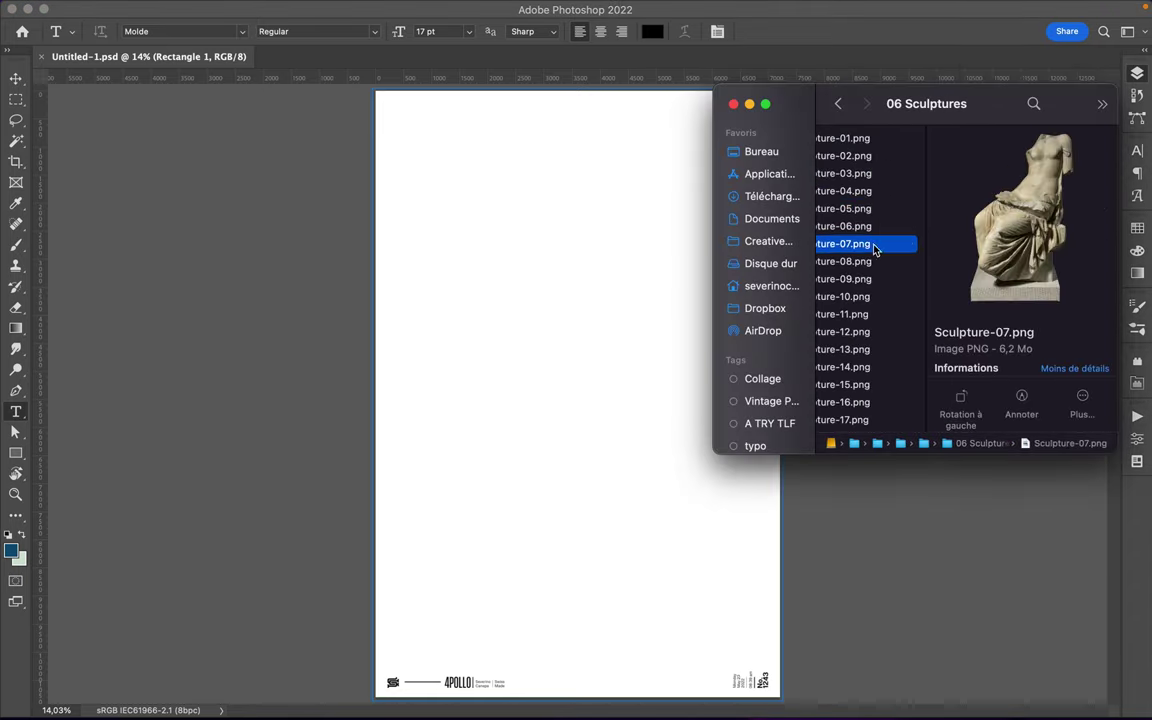
drag(650, 352, 527, 684)
key(v)
drag(565, 386, 508, 282)
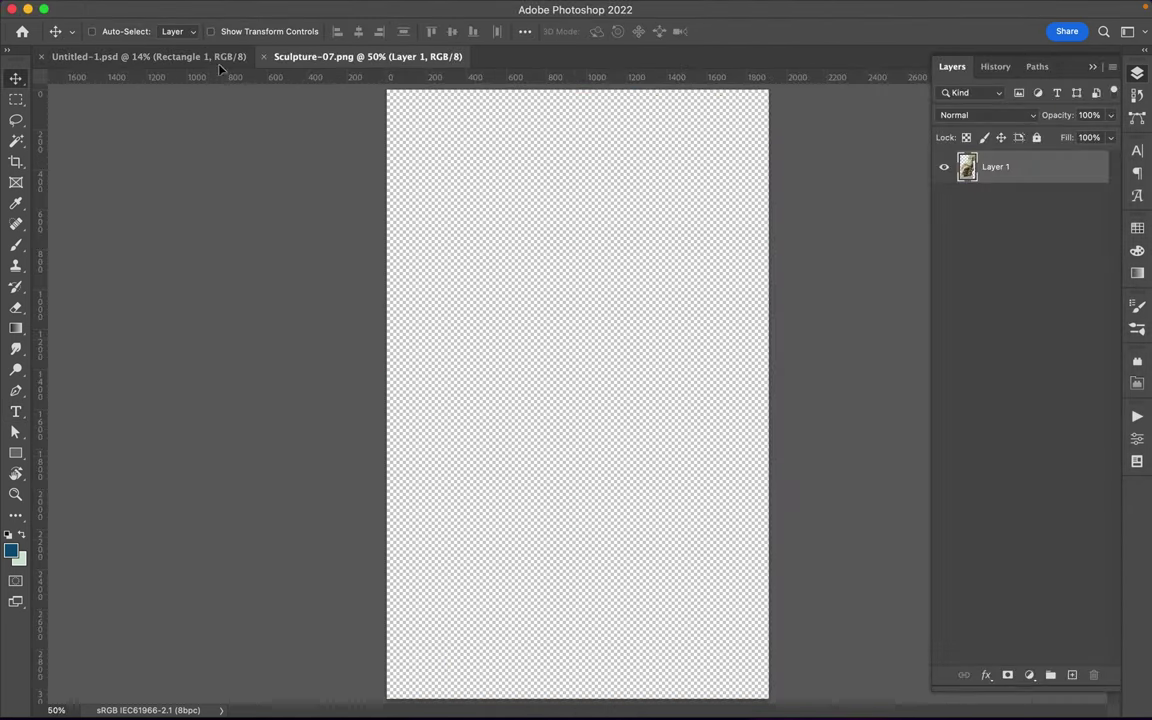
key(ctrl+t)
text(120)
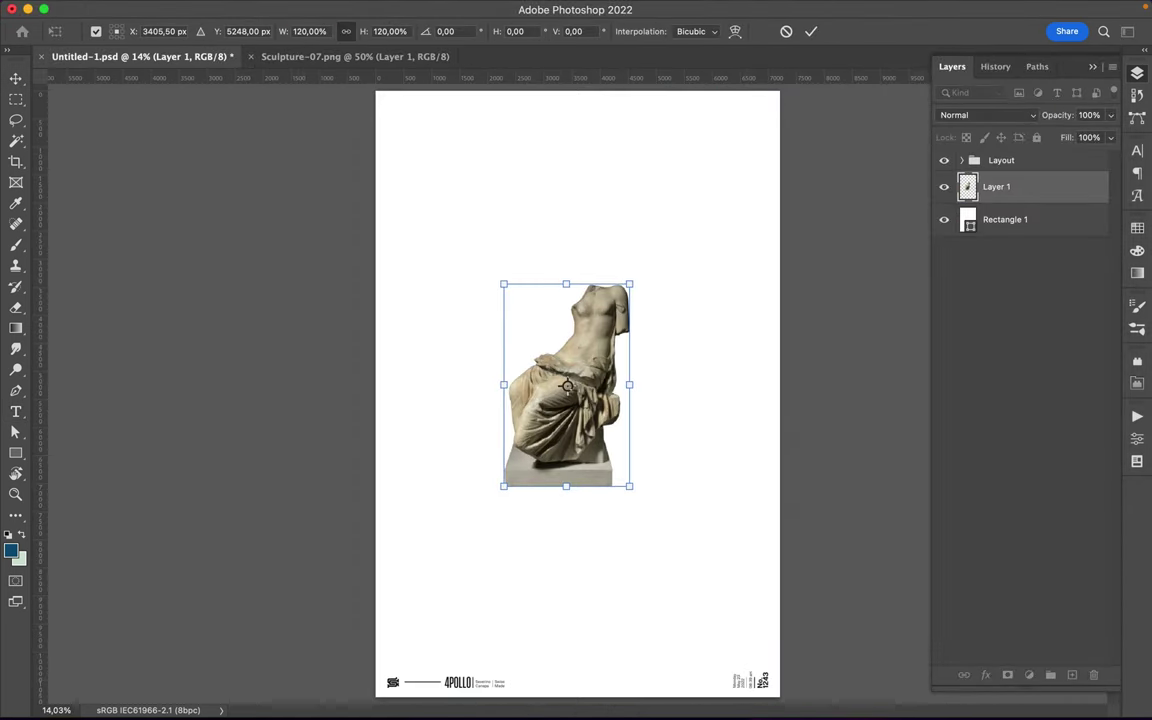
key(Return)
- Desaturate the statue with Hue/Saturation and brighten it with Levels (white 243), then merge them
click(1029, 675)
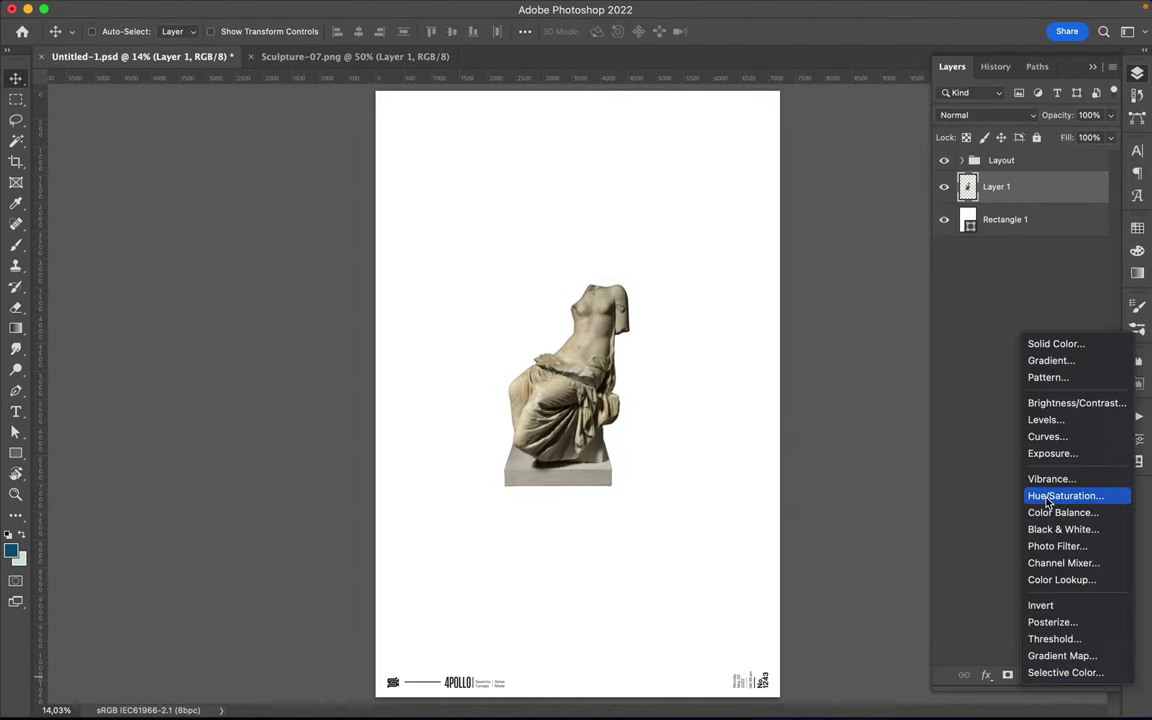
click(1048, 497)
drag(991, 538, 884, 538)
click(1029, 675)
click(1045, 416)
drag(1100, 567, 1090, 566)
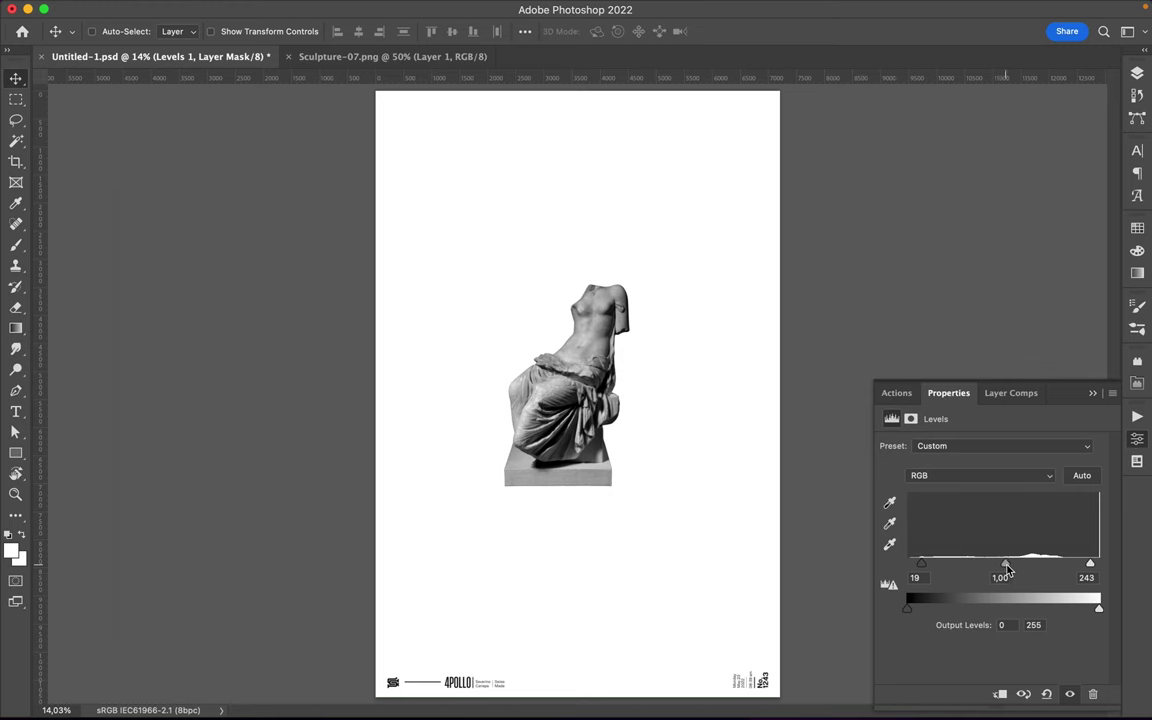
key(ctrl+e)
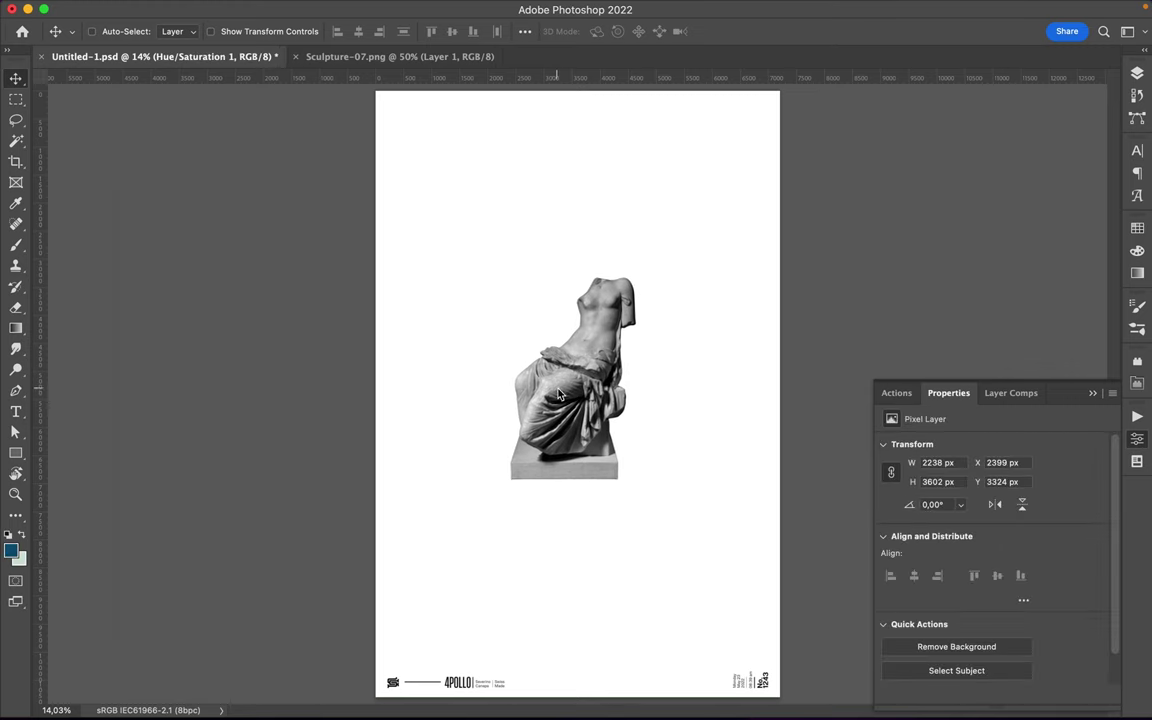
- Browse from the sculptures to the 07 Objects folder and open Objects-03.png
click(458, 690)
click(860, 265)
click(859, 243)
key(Down)
key(Down)
key(Down)
key(Down)
key(Down)
key(Left)
key(Down)
key(Right)
key(Down)
key(Down)
key(Down)
key(Down)
key(Up)
key(Up)
drag(601, 484, 601, 484)
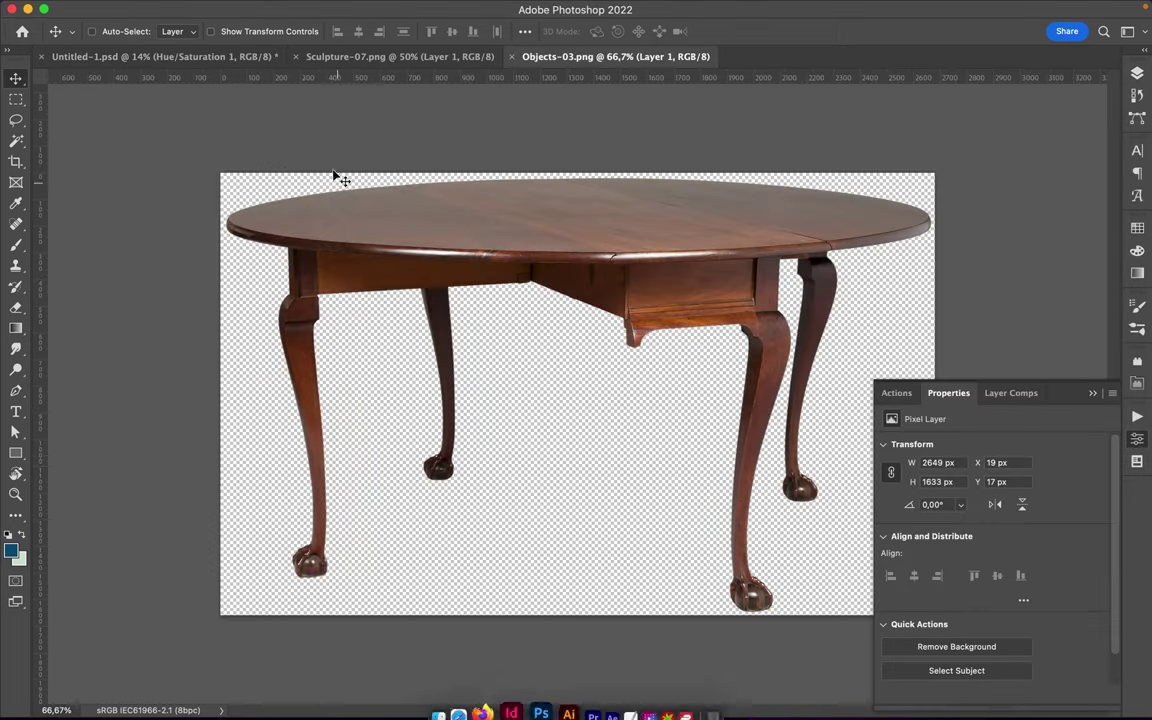
- Bring the wooden table into the poster on a layer beneath the statue
drag(334, 175, 600, 445)
click(1137, 73)
drag(996, 219, 996, 262)
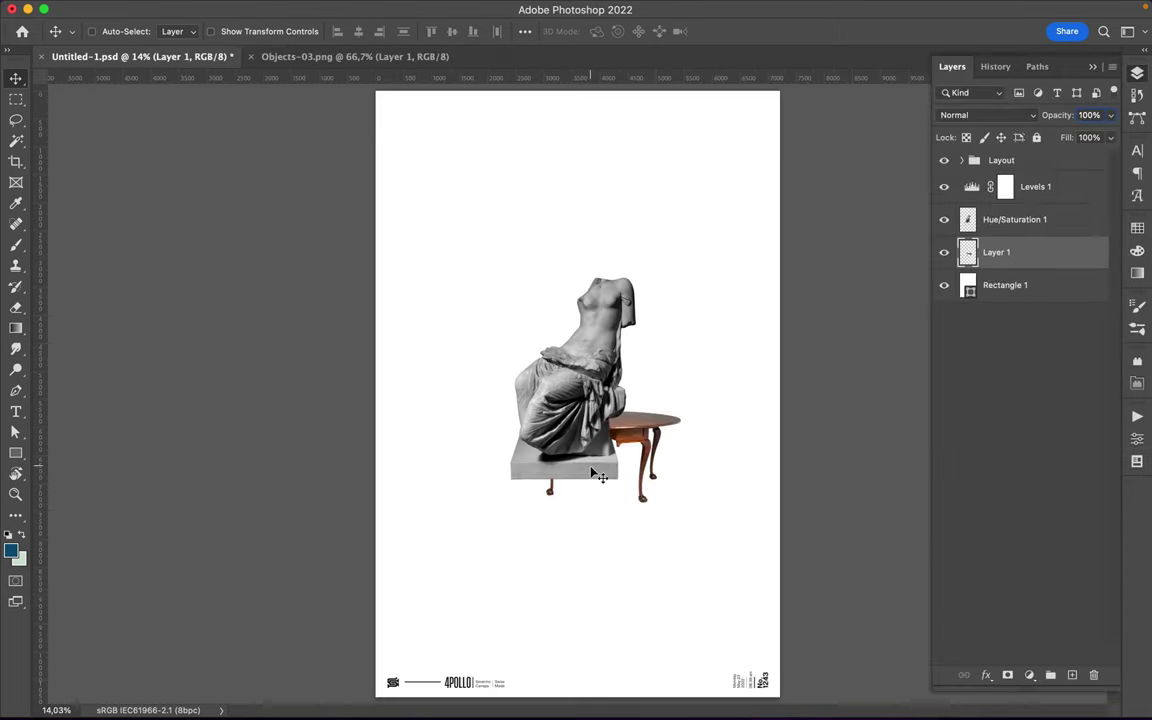
drag(640, 440, 603, 490)
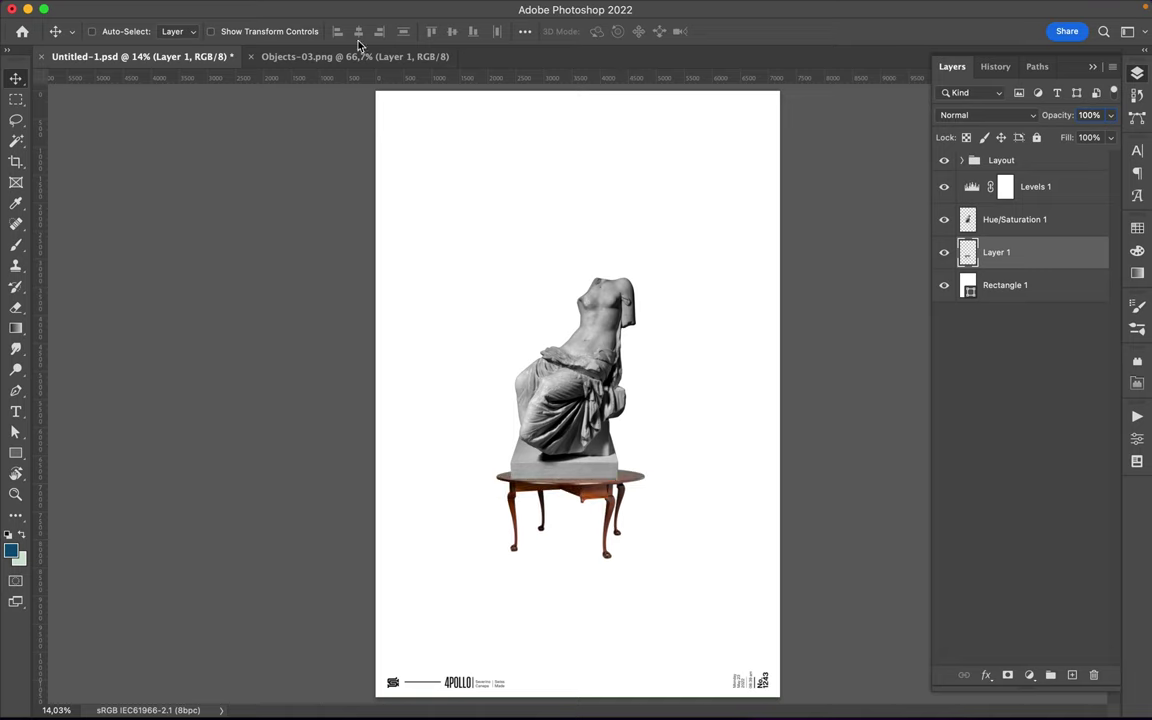
- Tilt the table about 39° and move it down-left of the statue
key(super+t)
key(Return)
key(super+t)
drag(471, 432, 547, 389)
drag(595, 524, 521, 508)
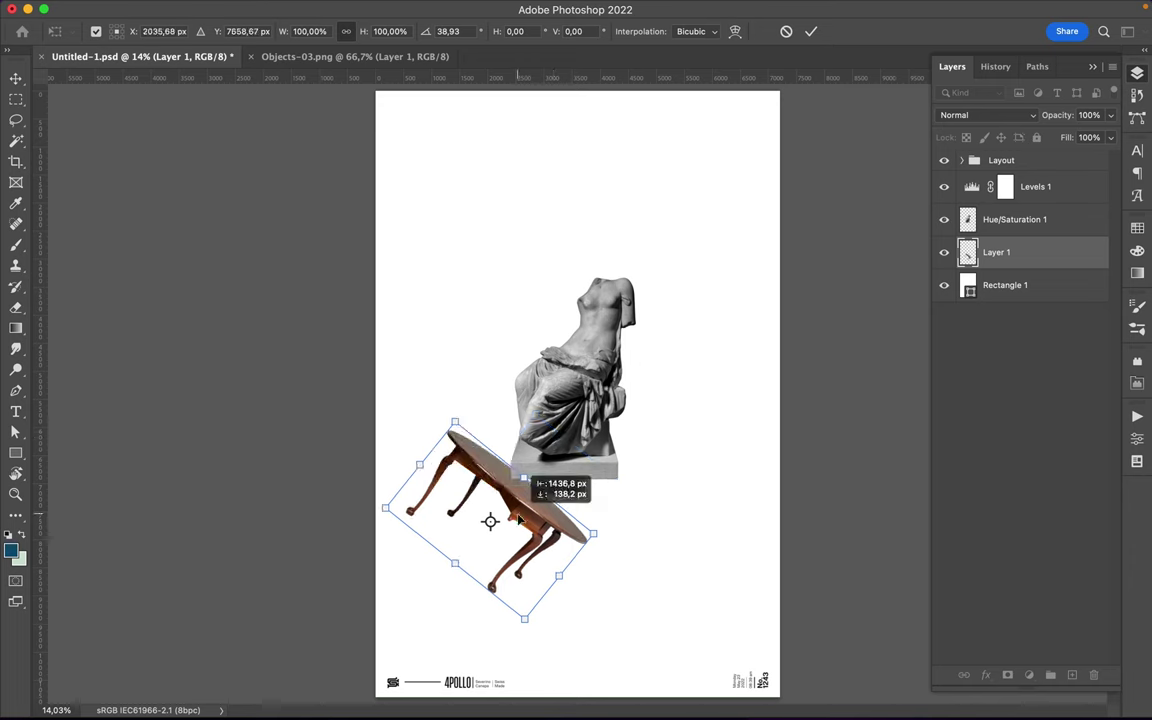
key(Return)
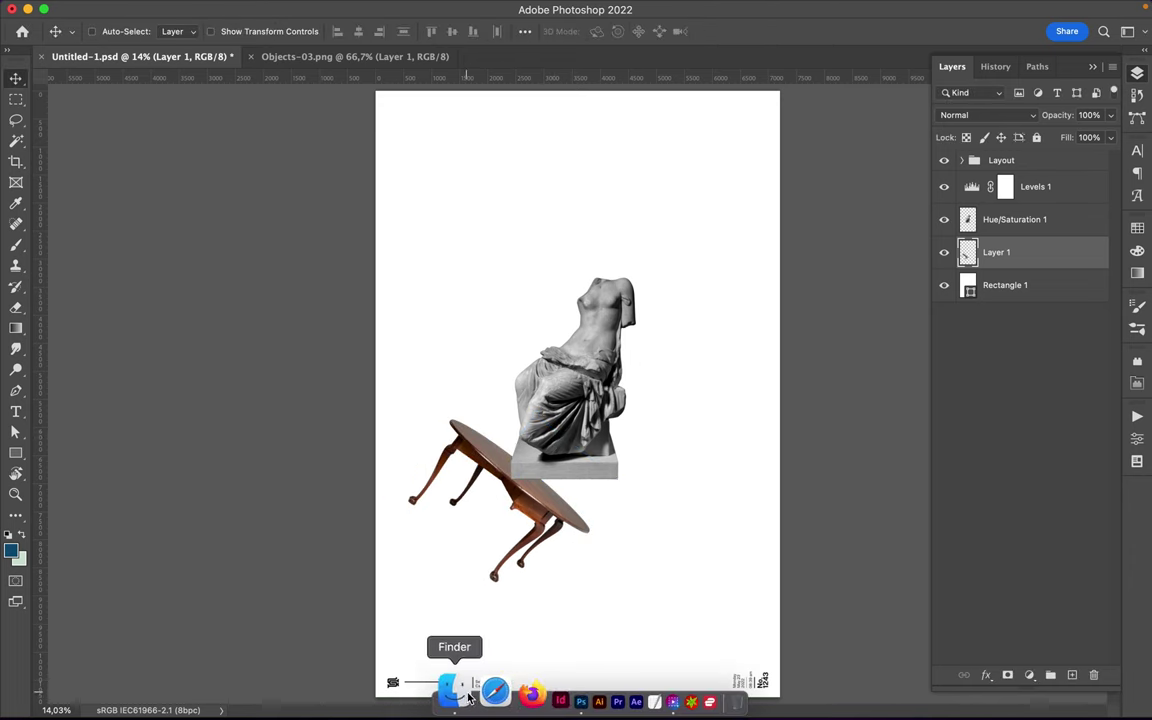
- Browse to the 04 Nature folder and open the Nature-03.png butterfly
click(452, 690)
key(Down)
key(Down)
key(Left)
key(Down)
key(Down)
key(Up)
key(Up)
key(Up)
key(Up)
key(Up)
key(Right)
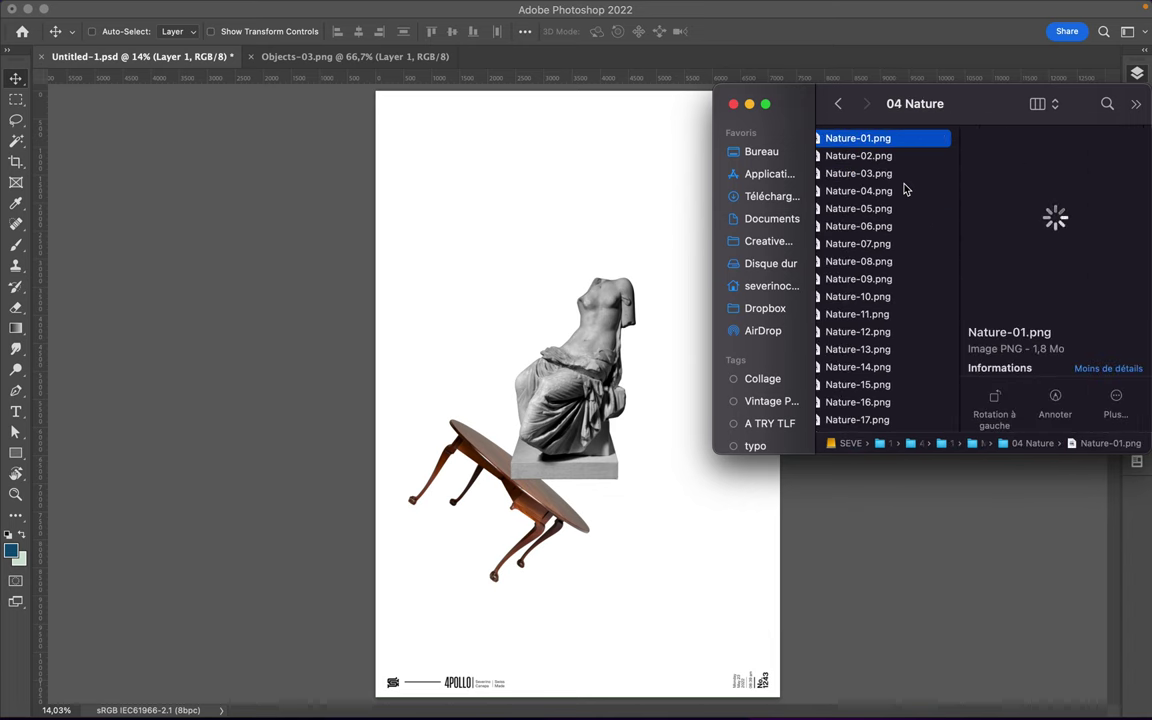
key(Down)
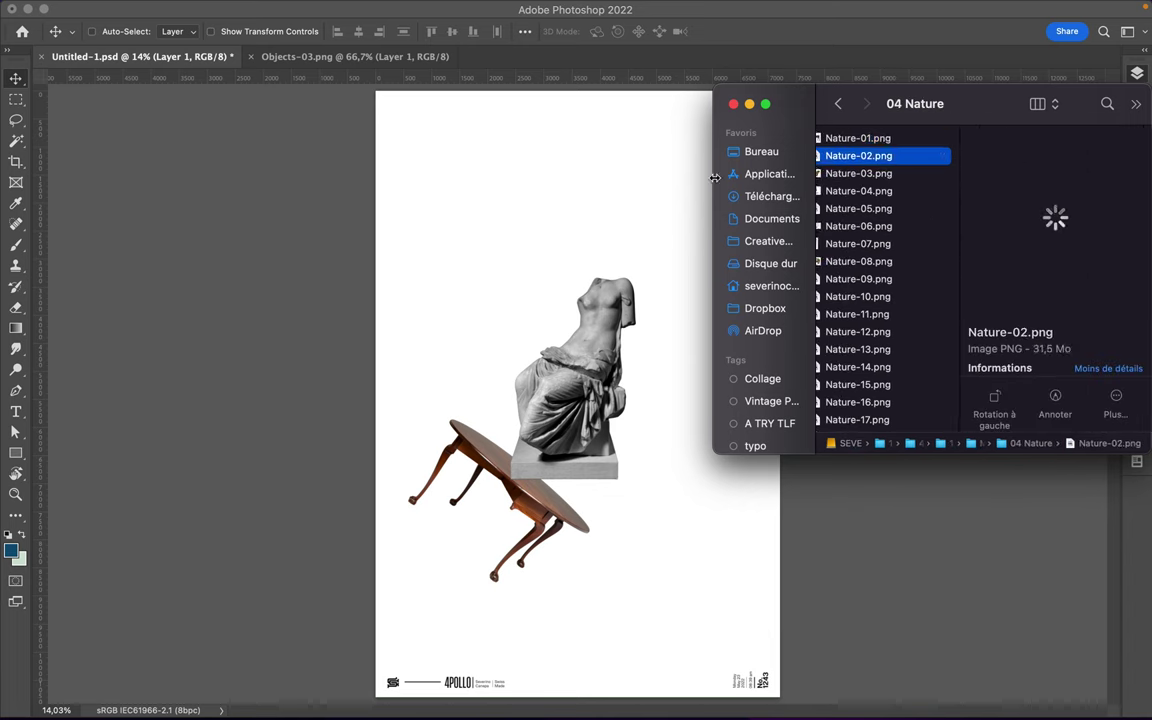
drag(716, 181, 695, 179)
key(Down)
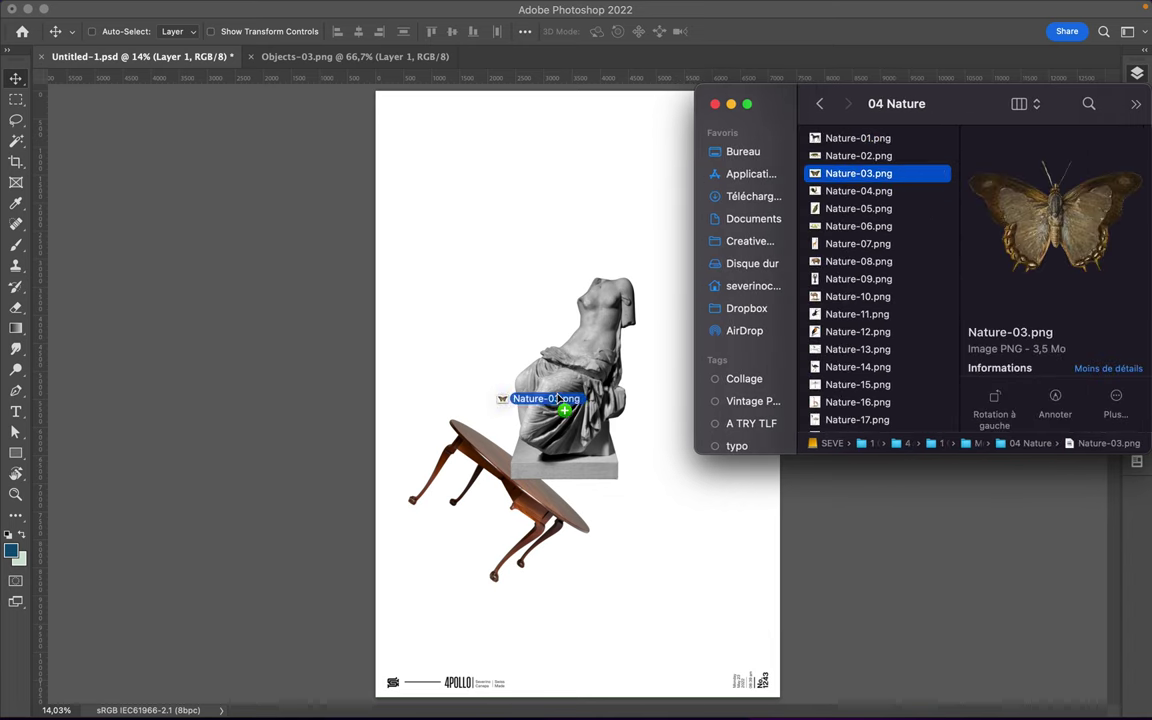
drag(558, 398, 527, 690)
- Place the butterfly above the statue, shrunk and rotated beside its base, removing the Levels layer
mouse_move(508, 262)
mouse_down()
mouse_move(179, 56)
mouse_move(572, 419)
mouse_up()
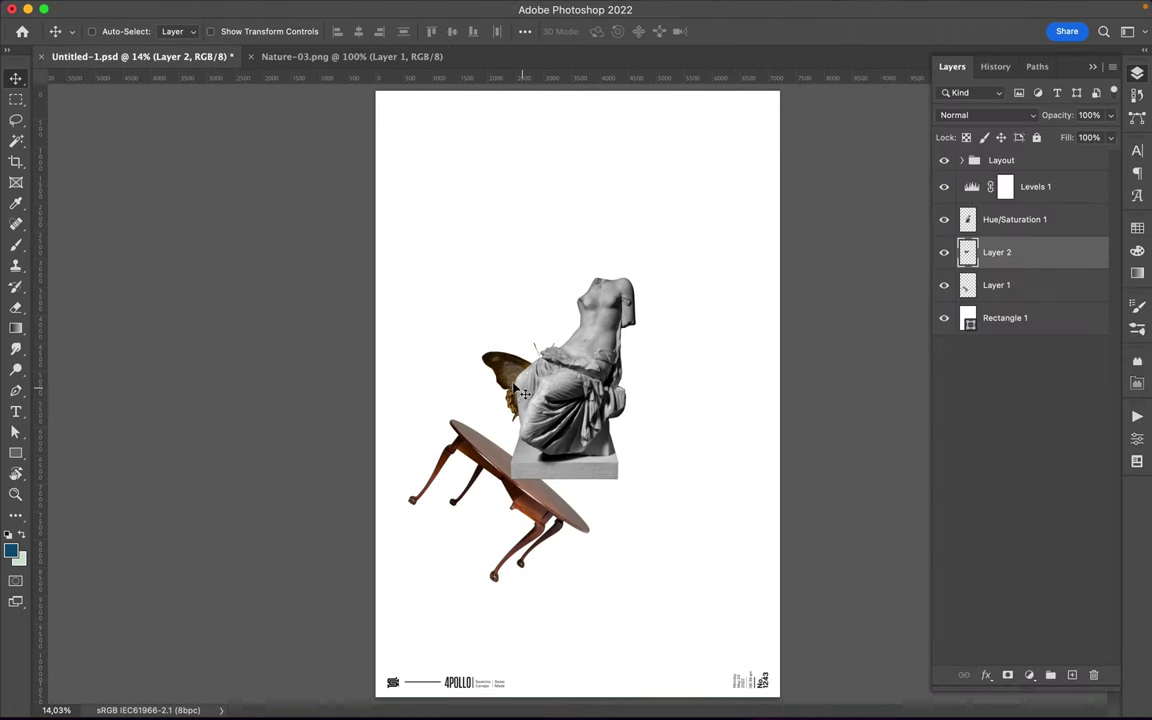
drag(974, 178, 974, 186)
click(1010, 254)
key(Delete)
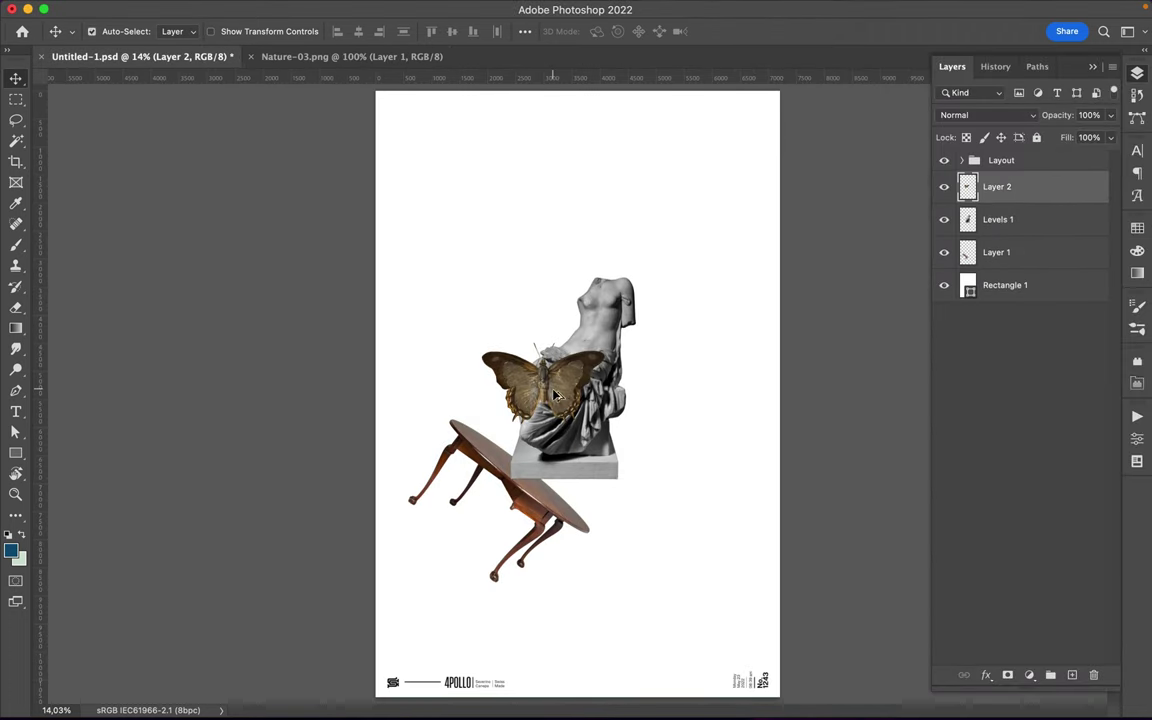
drag(555, 375, 645, 478)
key(ctrl+t)
drag(696, 509, 676, 445)
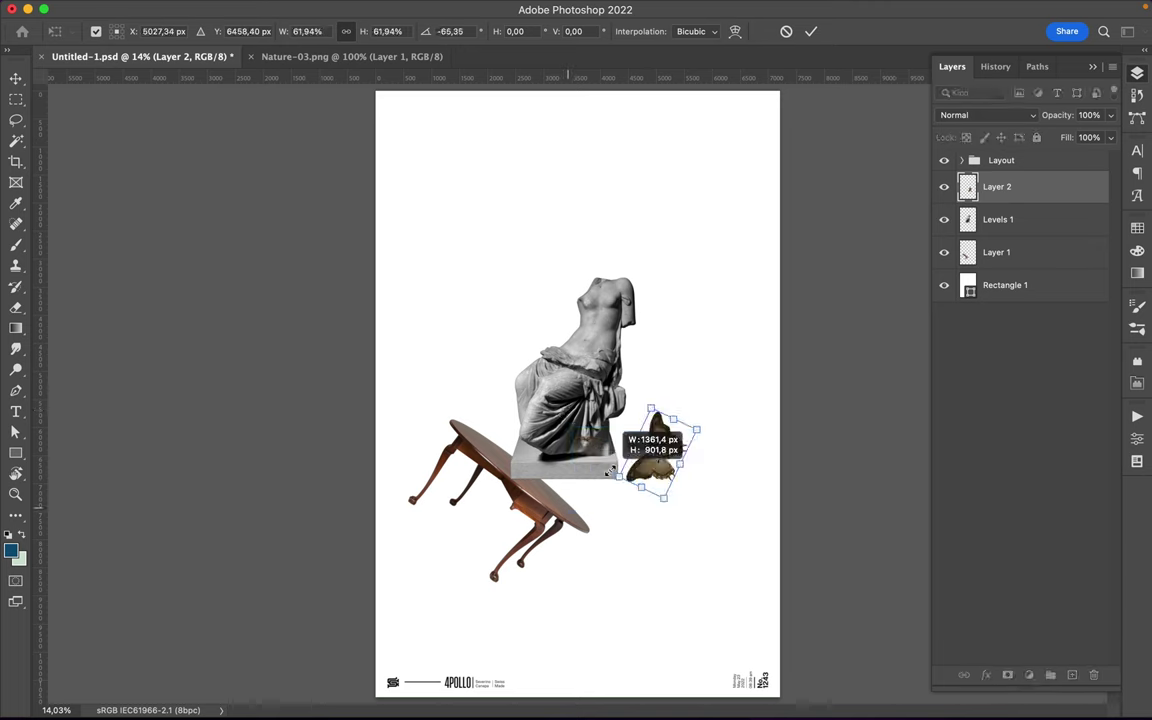
key(Return)
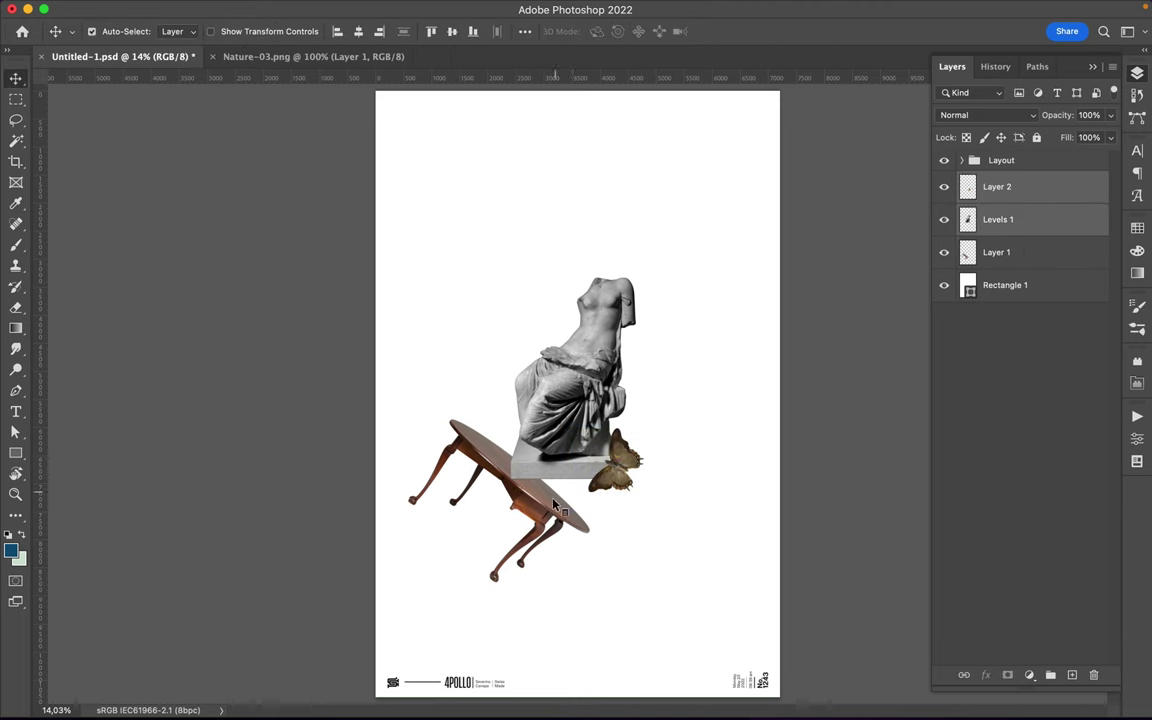
- Shift the collage down-left and resume browsing the nature images at Nature-04.png
drag(497, 447, 478, 474)
key(super+Tab)
key(Down)
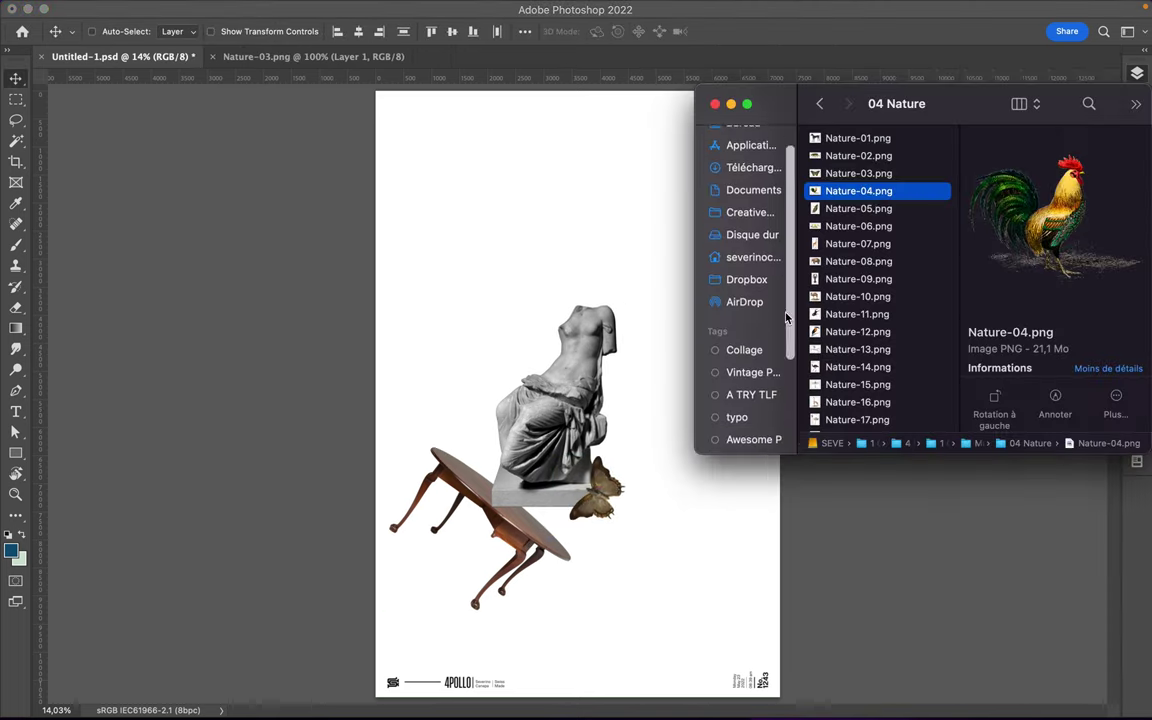
- Add the Nature-30.png lilies to the poster, tucked behind the statue
scroll(880, 280, down, 5)
click(845, 320)
key(Down)
key(Down)
key(Down)
key(Down)
key(Down)
key(Down)
key(Down)
key(Down)
key(Up)
drag(858, 405, 530, 690)
mouse_move(656, 260)
mouse_down()
mouse_move(651, 388)
mouse_move(593, 262)
mouse_up()
key(ctrl+t)
key(Return)
drag(984, 251, 984, 251)
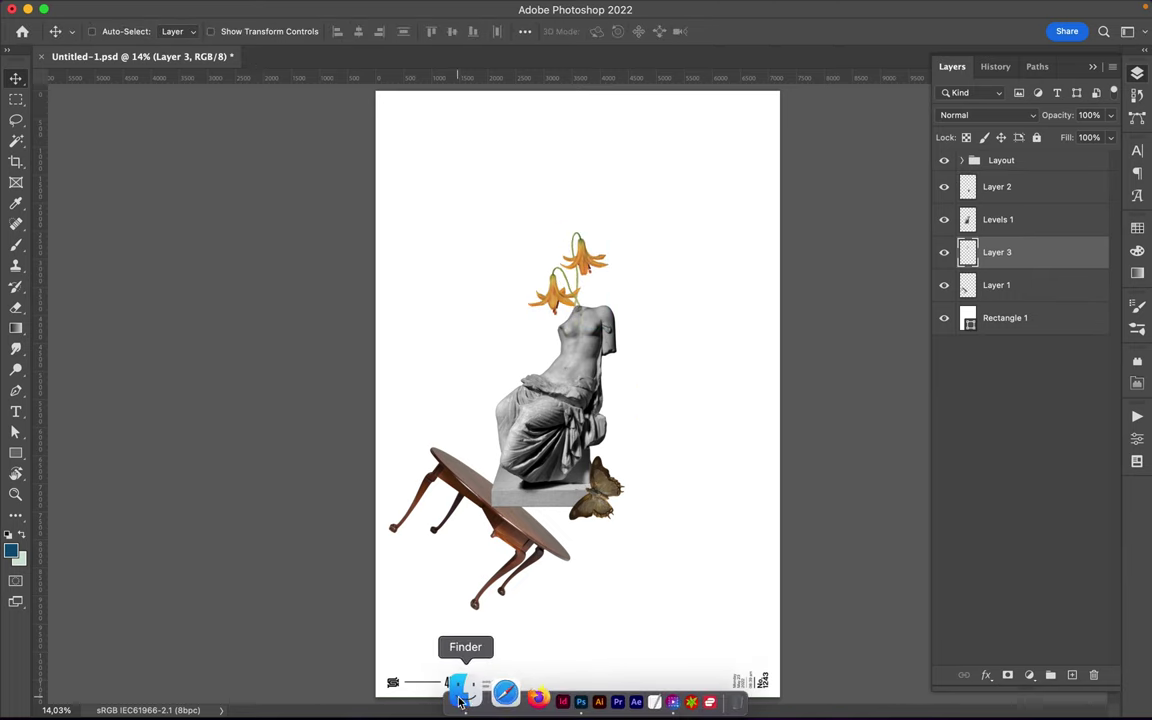
- Add the Nature-50.png moon, shrunk and placed at the poster's top-right
click(455, 690)
key(Down)
key(Down)
key(Down)
key(Down)
key(Down)
key(Down)
key(Down)
key(Down)
key(Down)
key(Down)
key(Down)
key(Down)
key(Down)
key(Down)
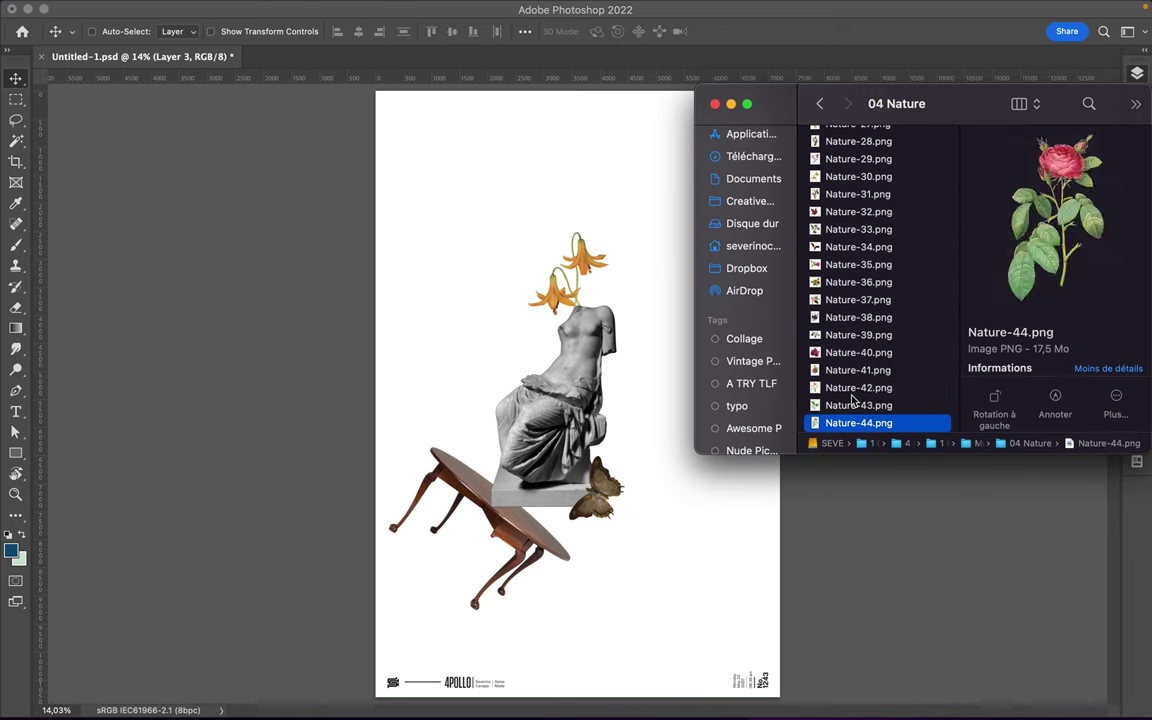
key(Down)
key(Down)
key(Down)
key(Down)
key(Down)
key(Down)
key(Down)
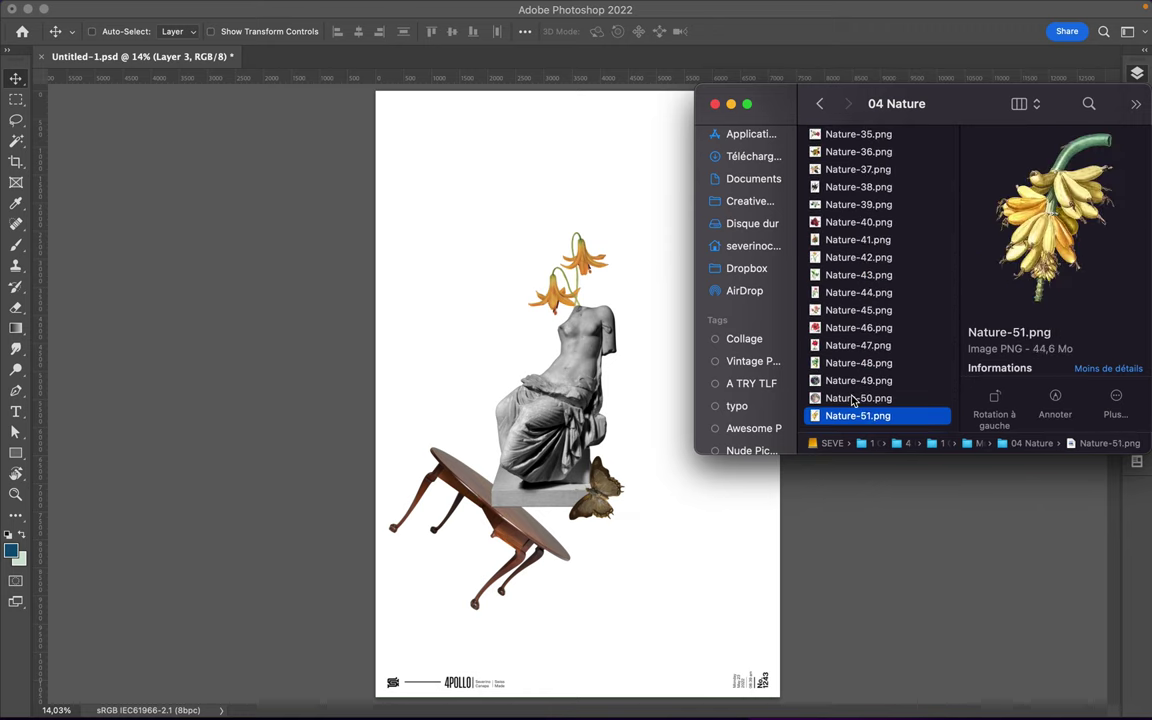
key(Up)
drag(853, 401, 543, 688)
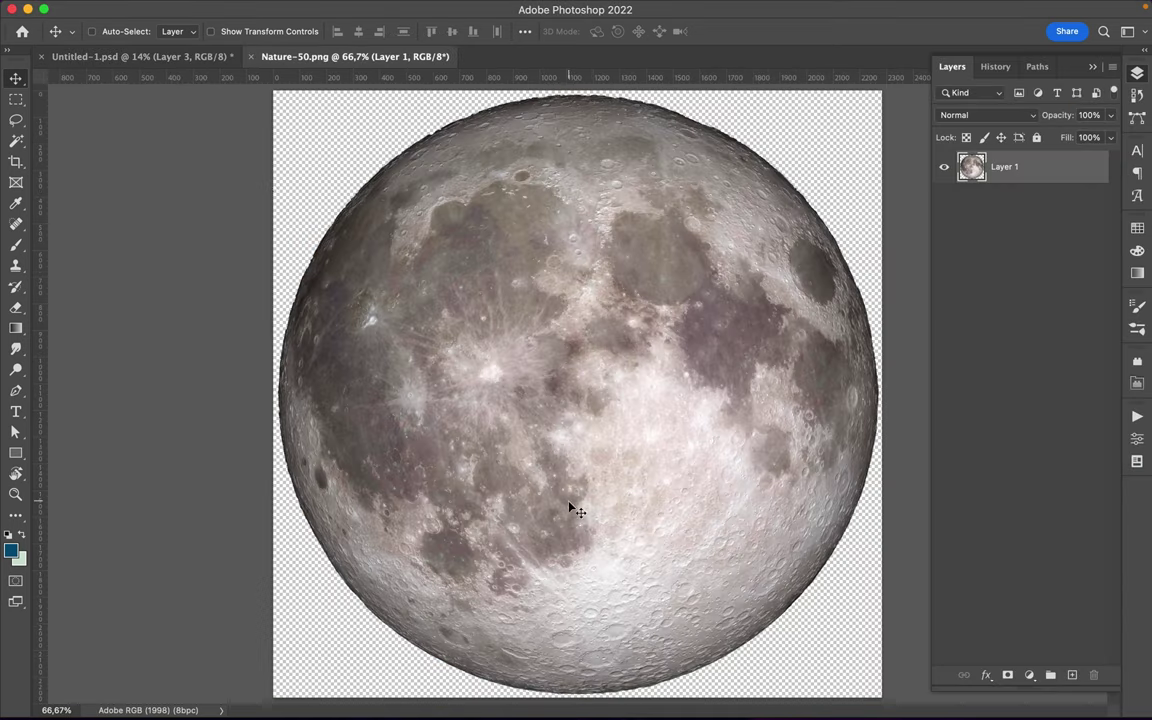
drag(510, 454, 597, 240)
key(ctrl+t)
drag(531, 170, 575, 165)
drag(620, 215, 706, 160)
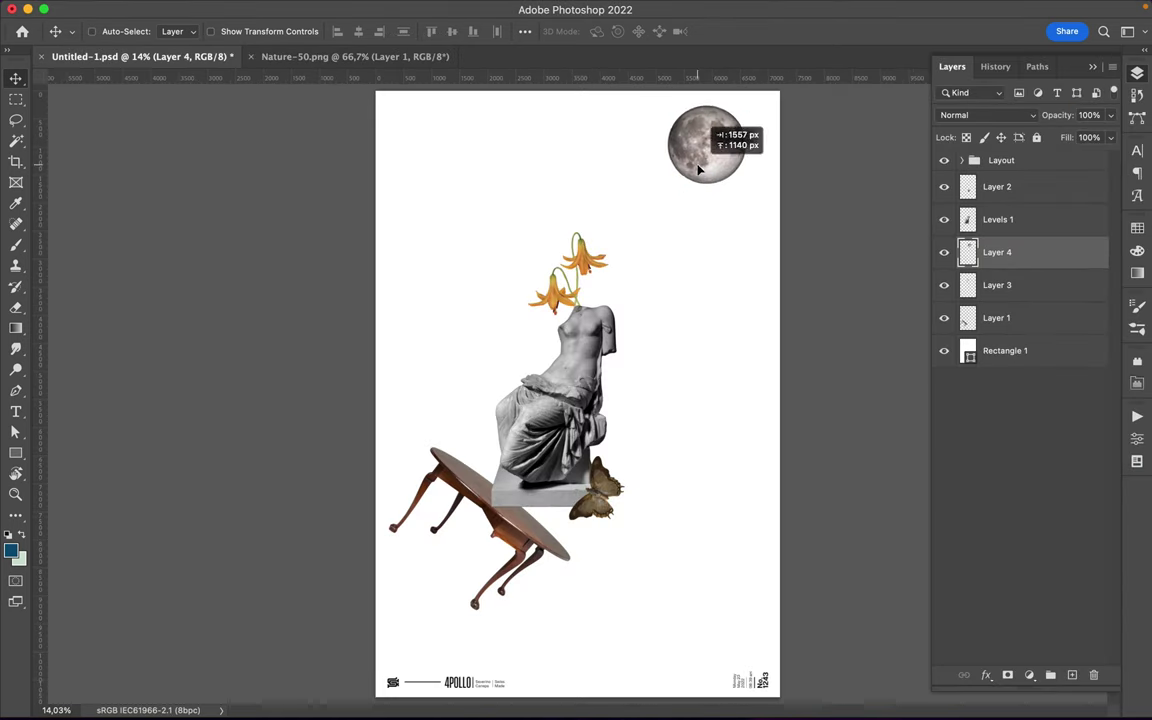
key(Return)
- Close the moon image and browse into the 05 Body image folder
click(355, 56)
click(250, 56)
click(453, 690)
key(Down)
key(Right)
key(Down)
key(Down)
key(Down)
key(Down)
key(Down)
key(Down)
key(Down)
key(Down)
key(Down)
key(Down)
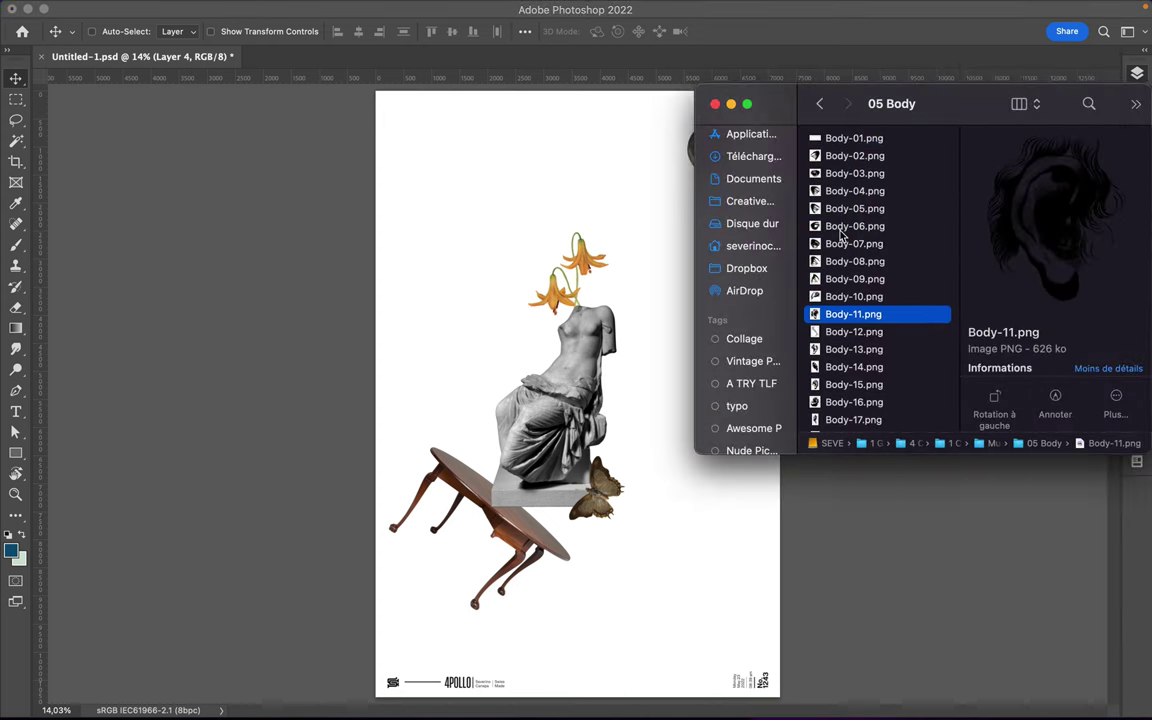
key(Down)
key(Down)
key(Down)
key(Down)
key(Down)
key(Down)
key(Down)
key(Down)
key(Down)
key(Down)
- Place the Body-20.png face fragment just right of the statue's lap
key(Down)
key(Down)
key(Down)
key(Down)
key(Down)
key(Down)
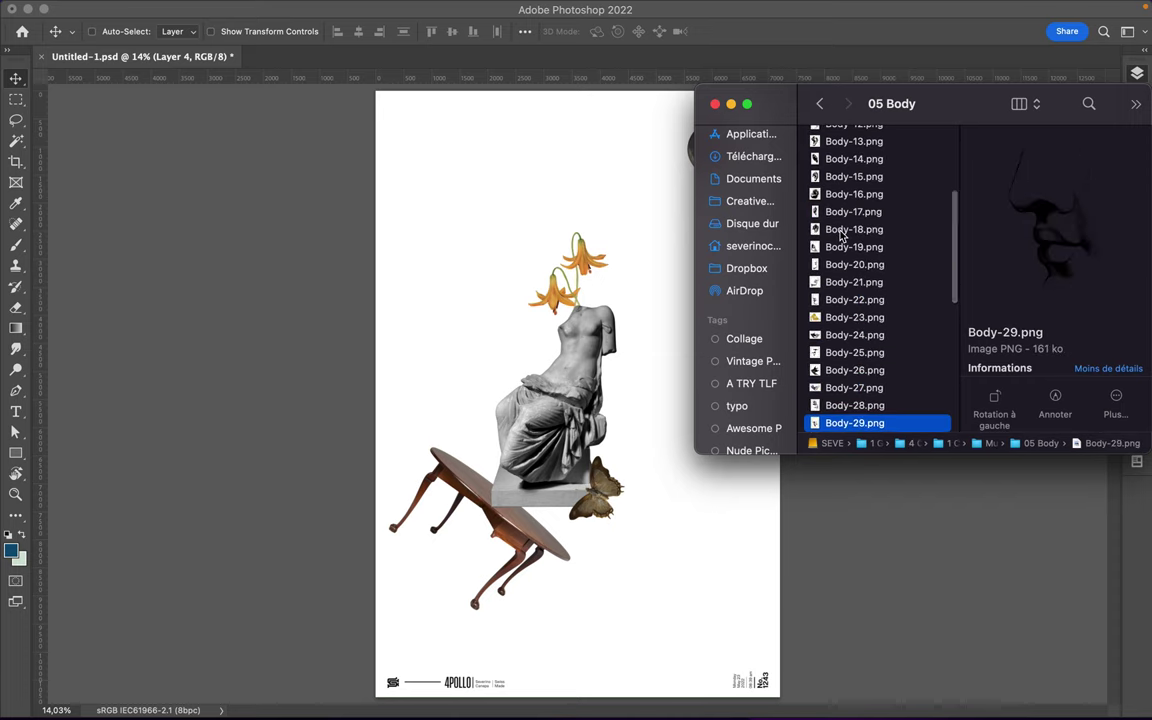
key(Down)
key(Down)
key(Down)
key(Down)
key(Down)
key(Down)
key(Down)
key(Down)
key(Down)
key(Down)
key(Down)
key(Down)
key(Down)
key(Down)
key(Down)
key(Up)
key(Up)
key(Up)
key(Up)
key(Up)
key(Up)
key(Up)
key(Up)
key(Up)
key(Up)
key(Up)
key(Up)
key(Up)
key(Down)
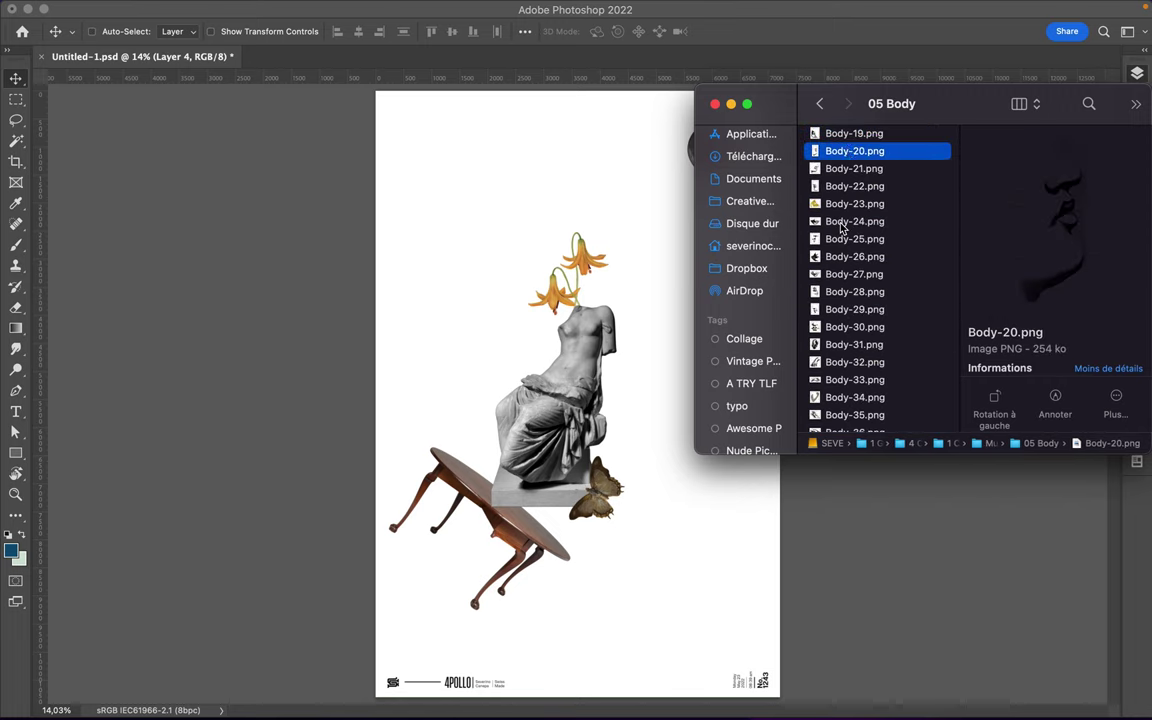
drag(835, 228, 629, 369)
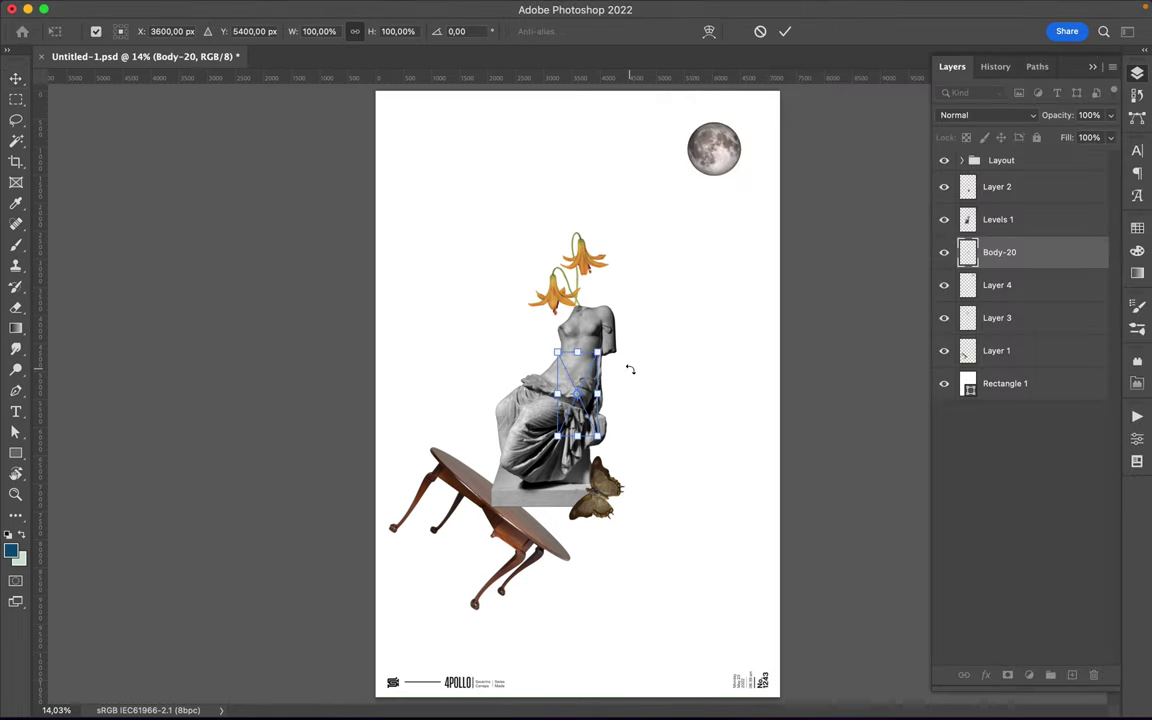
key(Return)
drag(581, 367, 636, 390)
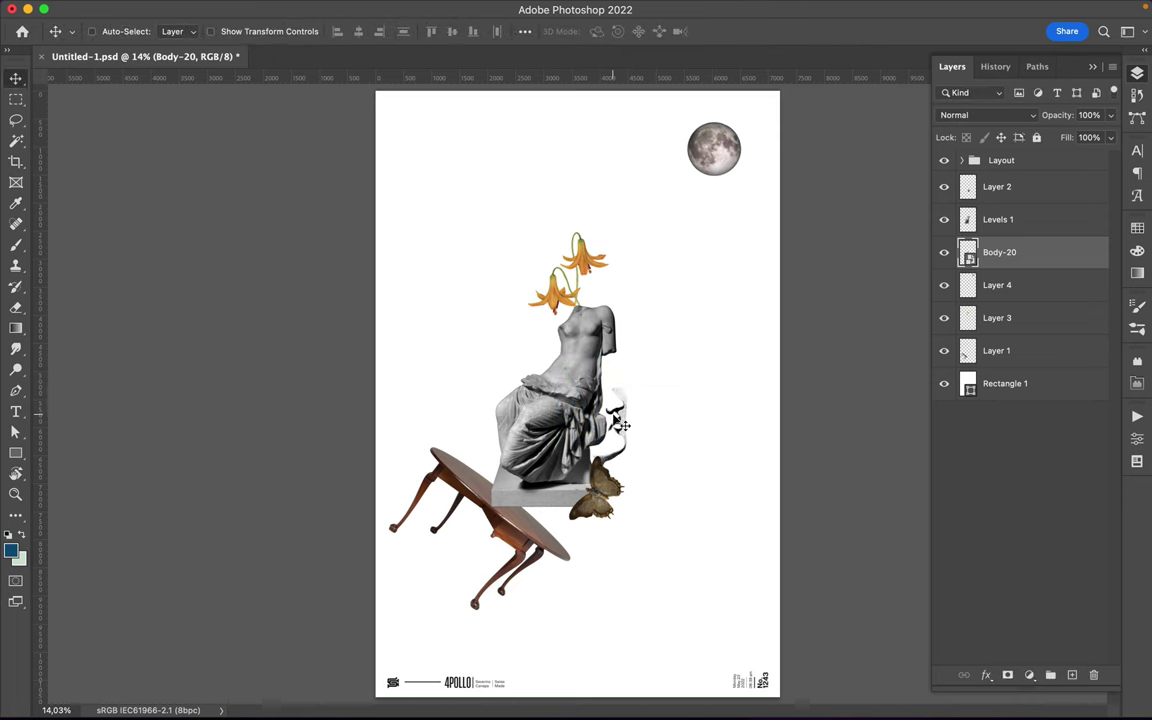
- Navigate the file browser to the inner Paper textures folder
click(437, 690)
click(848, 375)
scroll(858, 240, left, 2)
scroll(858, 240, left, 2)
click(840, 207)
click(1040, 140)
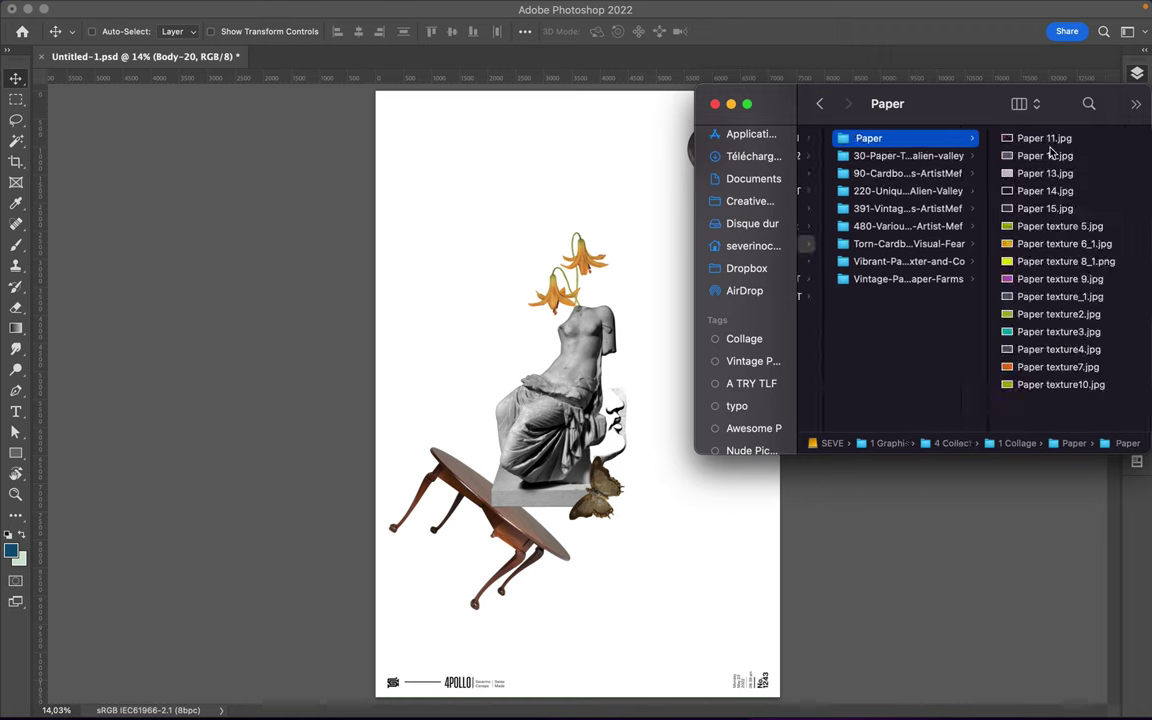
- Open Paper texture_1.jpg in Photoshop, accepting the raw import
key(Down)
key(Down)
key(Down)
key(Down)
key(Down)
key(Down)
key(Down)
key(Down)
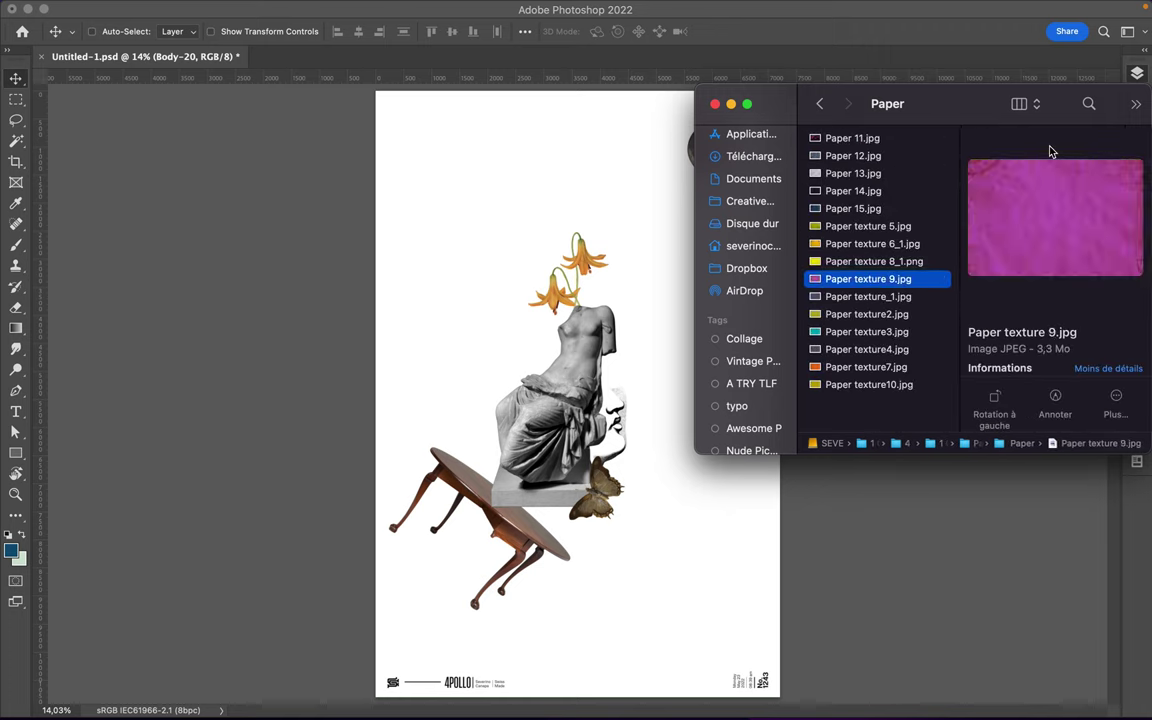
key(Down)
click(531, 692)
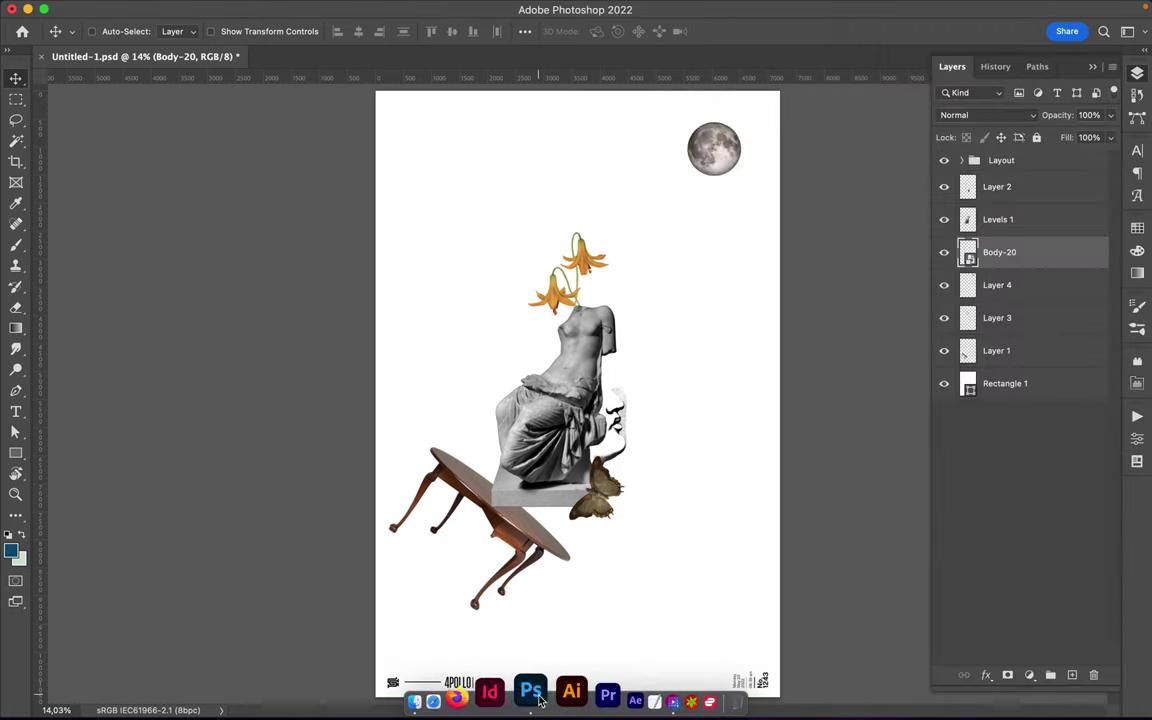
click(1106, 695)
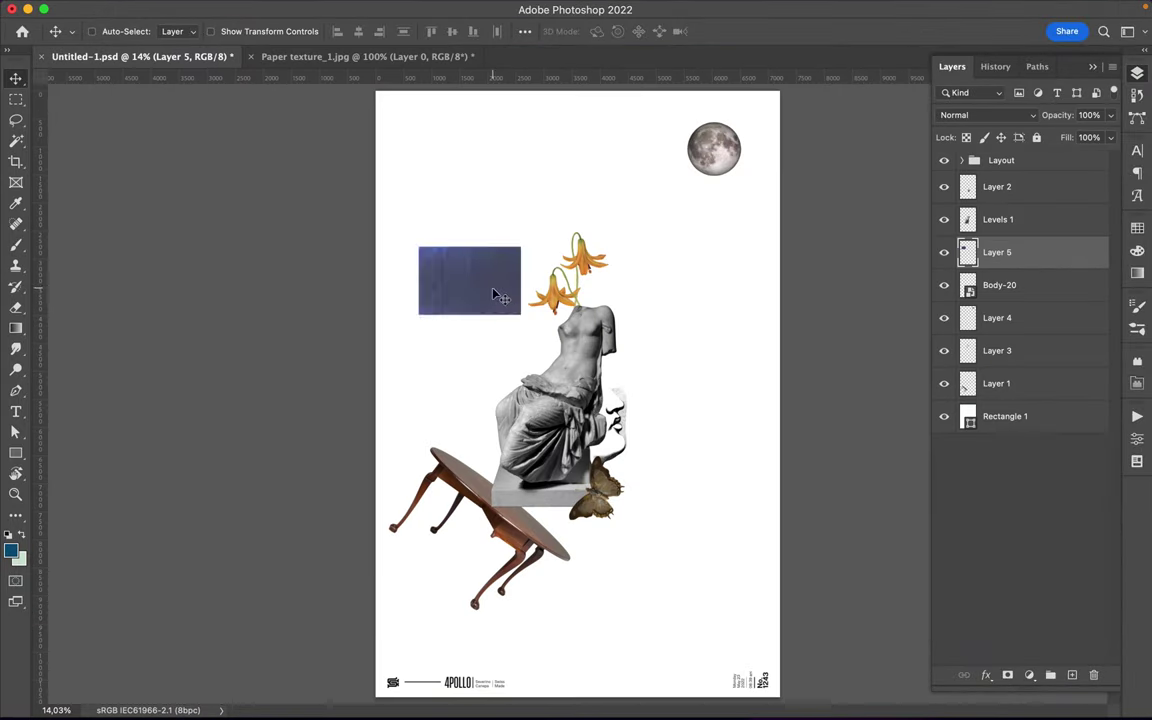
- Place the blue paper texture below Layer 1, behind the statue's right side
mouse_move(858, 240)
mouse_down()
mouse_move(630, 358)
mouse_move(676, 418)
mouse_up()
key(ctrl+t)
key(Return)
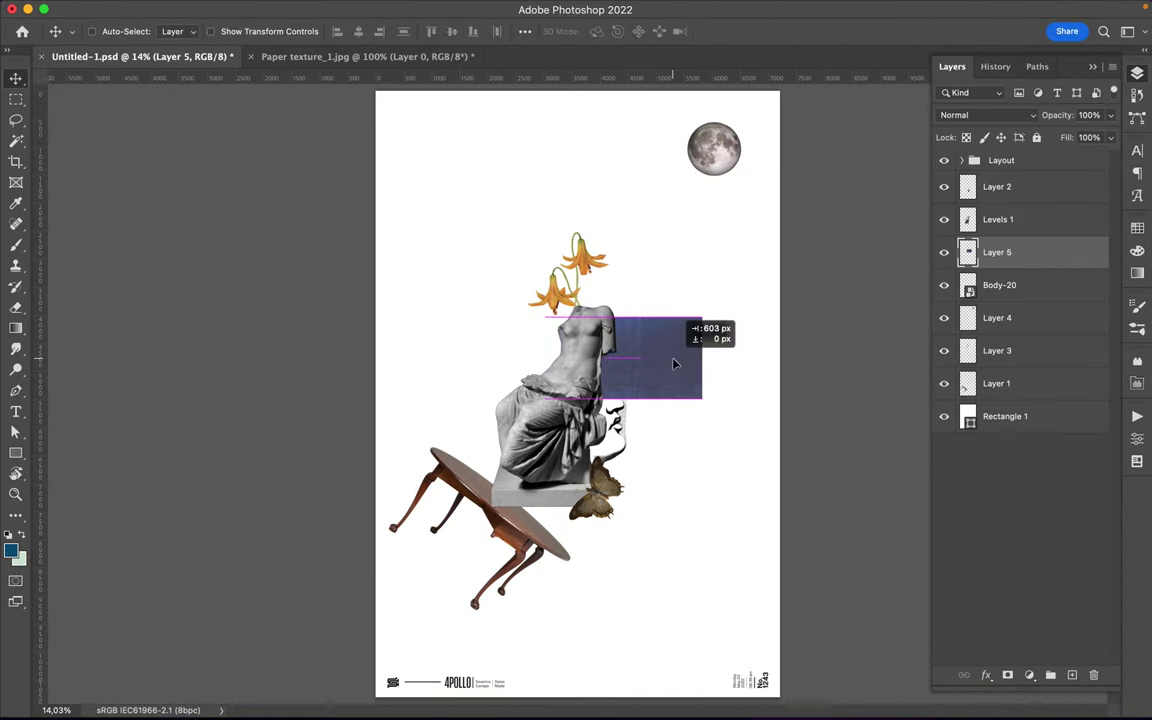
drag(1000, 252, 1054, 367)
drag(636, 431, 650, 376)
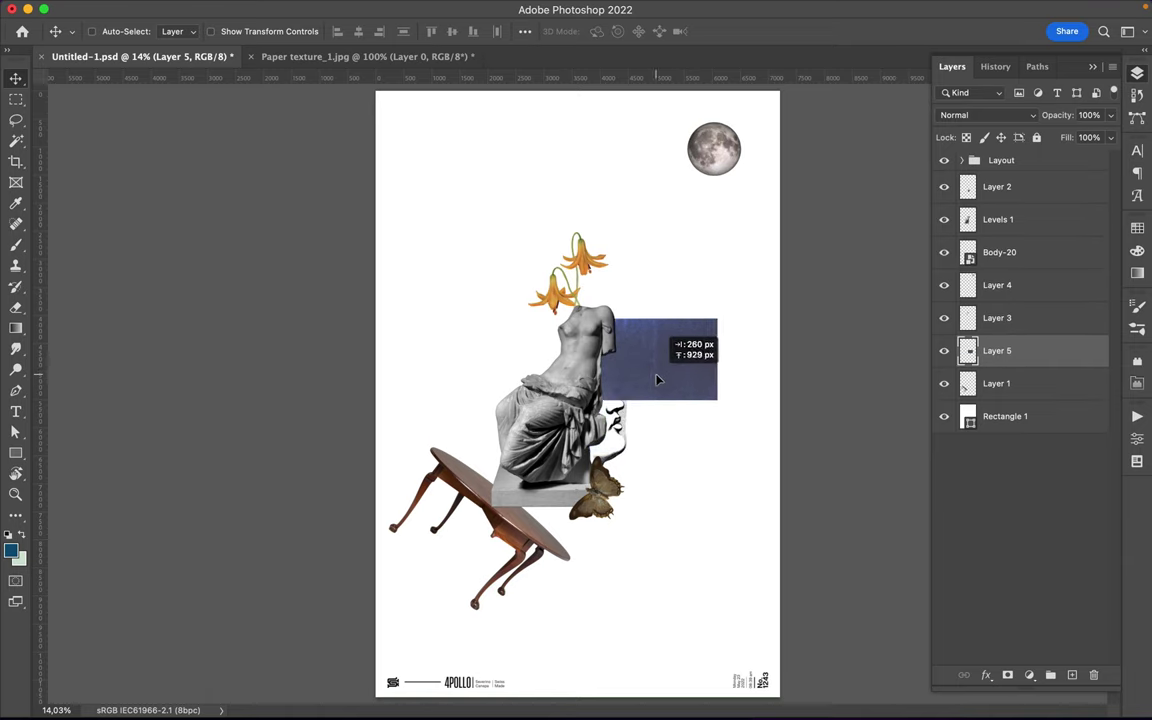
drag(997, 350, 1029, 393)
drag(689, 368, 684, 378)
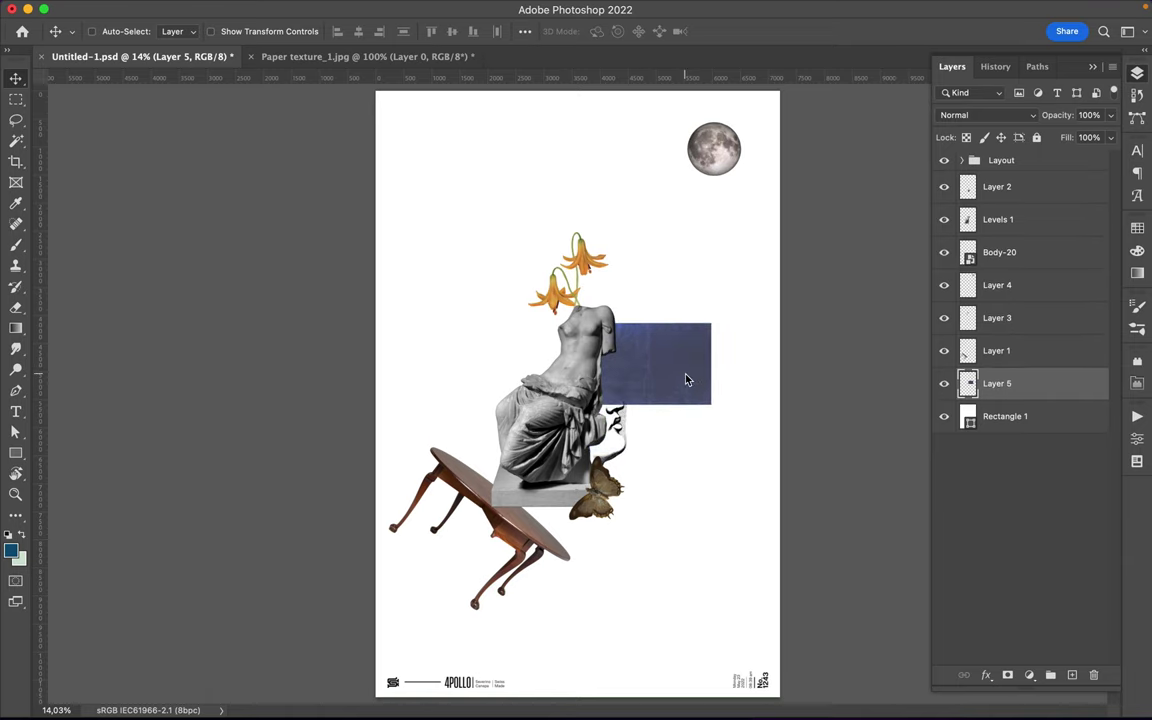
- Browse to the 30-Paper-Textures-alien-valley folder and select paper1.png
click(459, 690)
click(880, 155)
click(958, 158)
key(Down)
key(Down)
key(Down)
- Open paper1.png, close the blue texture, and bring the torn brown paper into the poster
drag(860, 139, 515, 685)
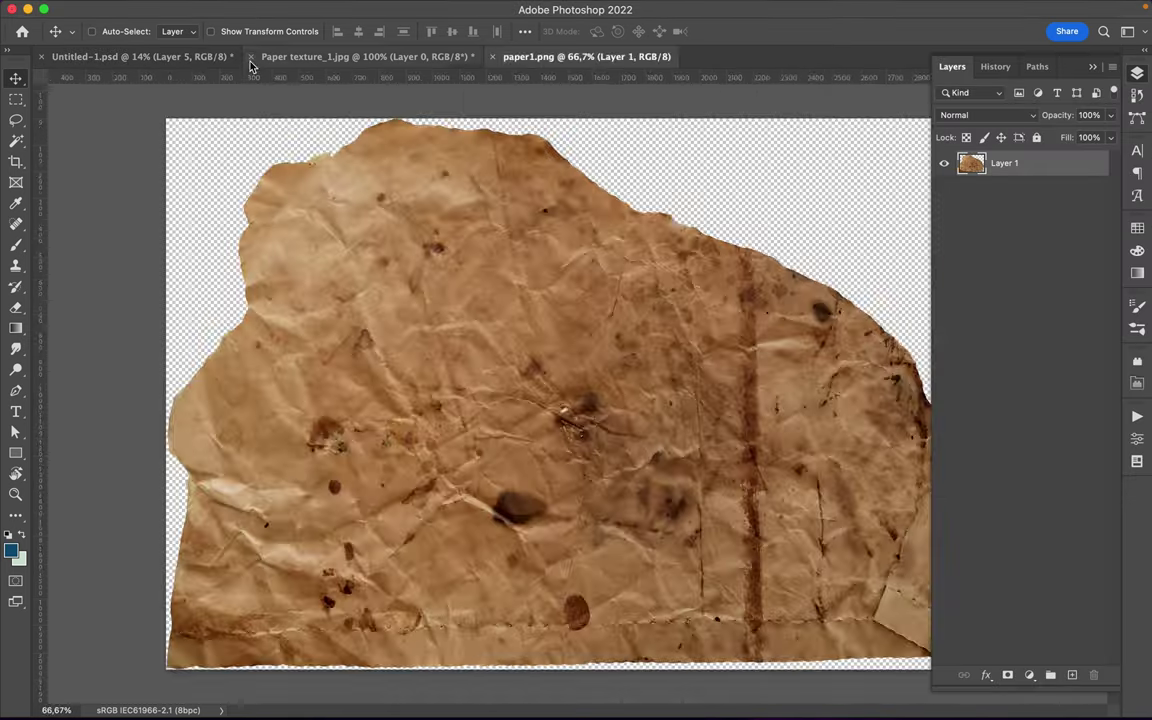
click(251, 57)
mouse_move(406, 115)
mouse_down()
mouse_move(524, 444)
mouse_move(516, 438)
mouse_up()
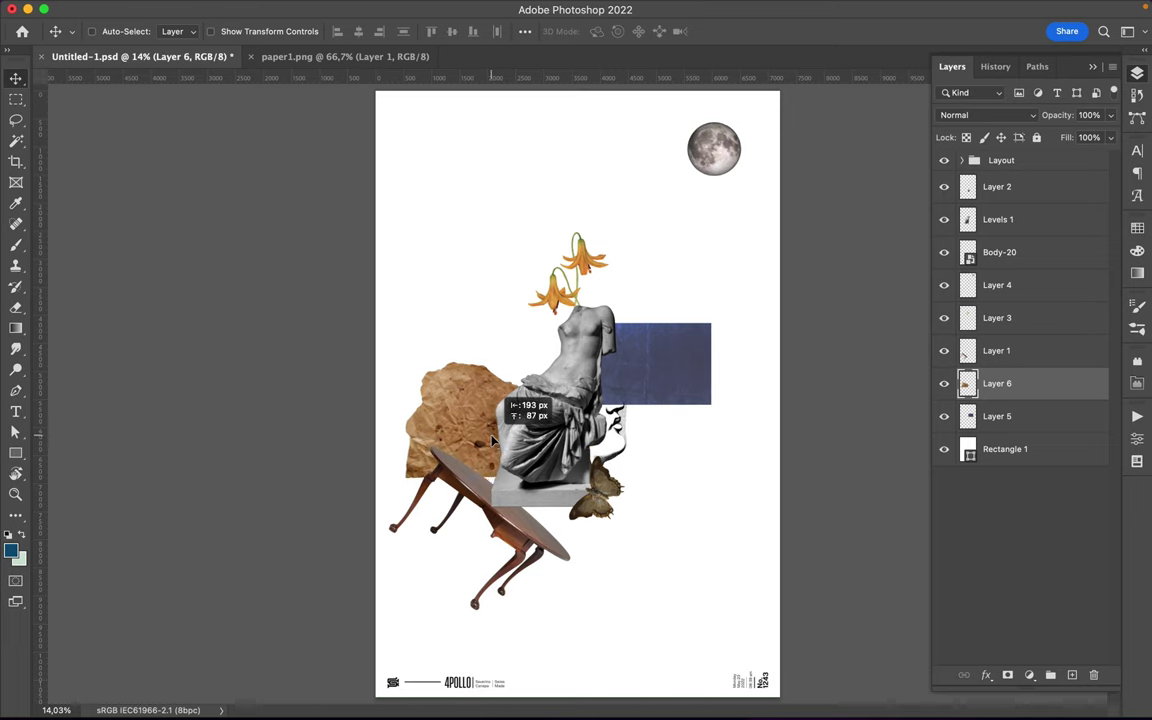
- Scale the brown paper down to about 47%, untilted, behind the statue and table
key(ctrl+t)
drag(432, 335, 497, 317)
drag(479, 405, 520, 444)
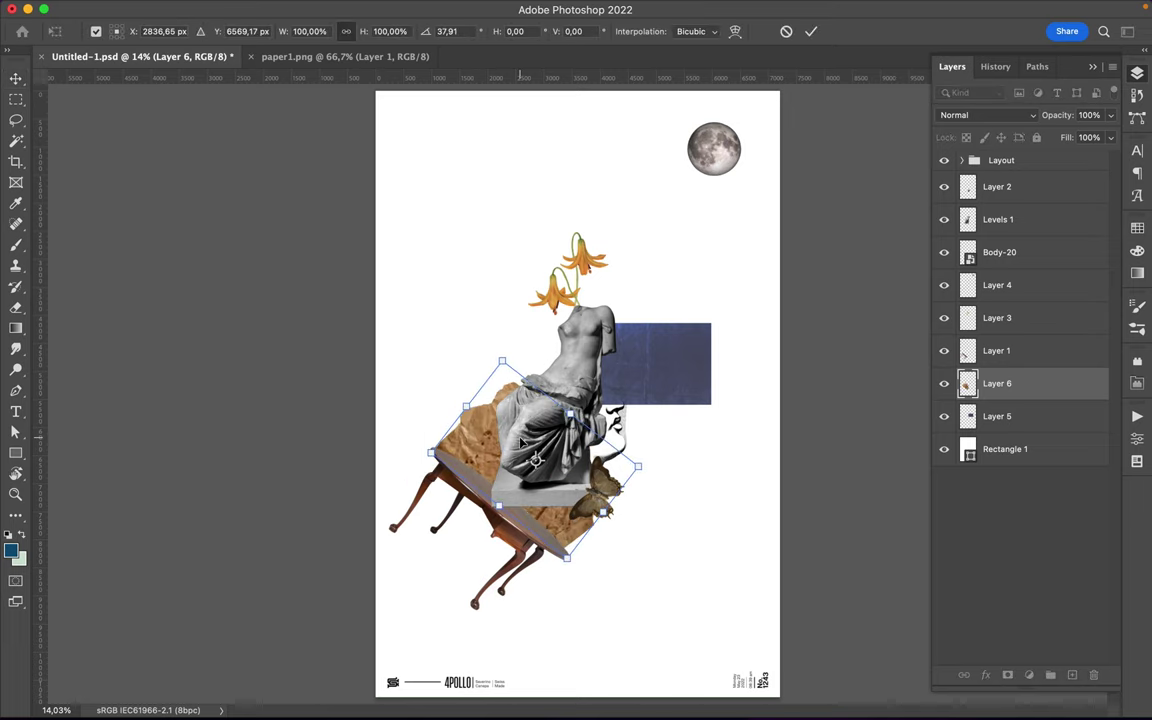
key(Return)
key(ctrl+t)
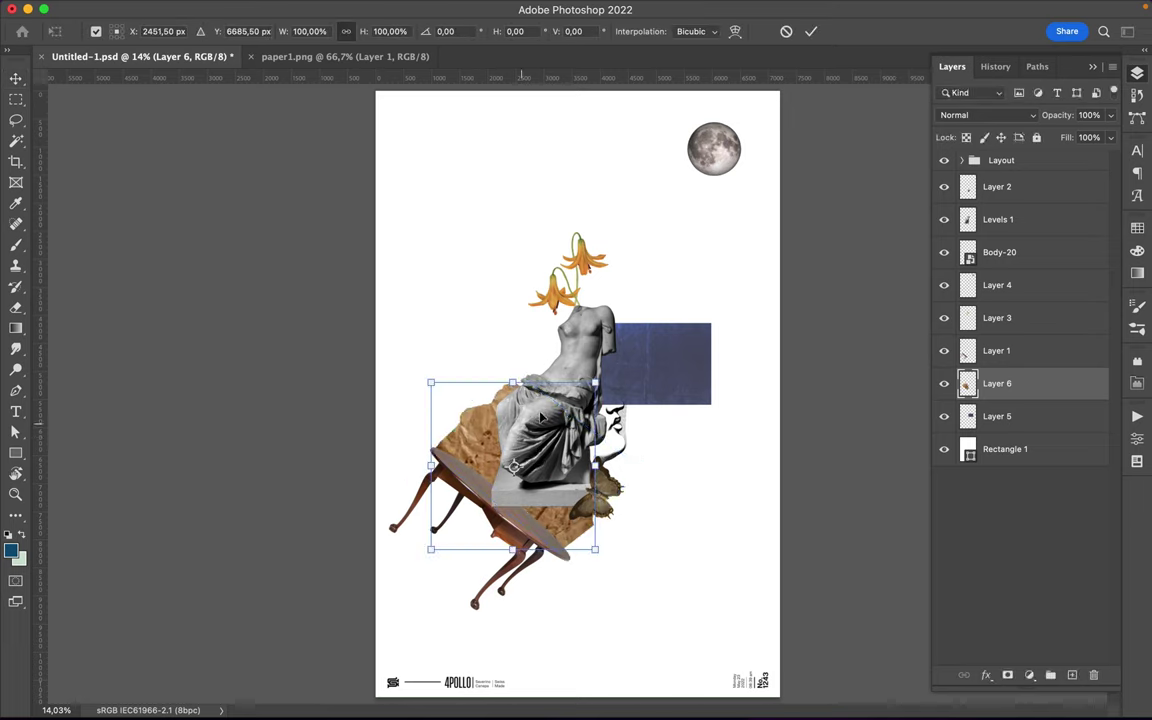
drag(424, 381, 432, 414)
key(Return)
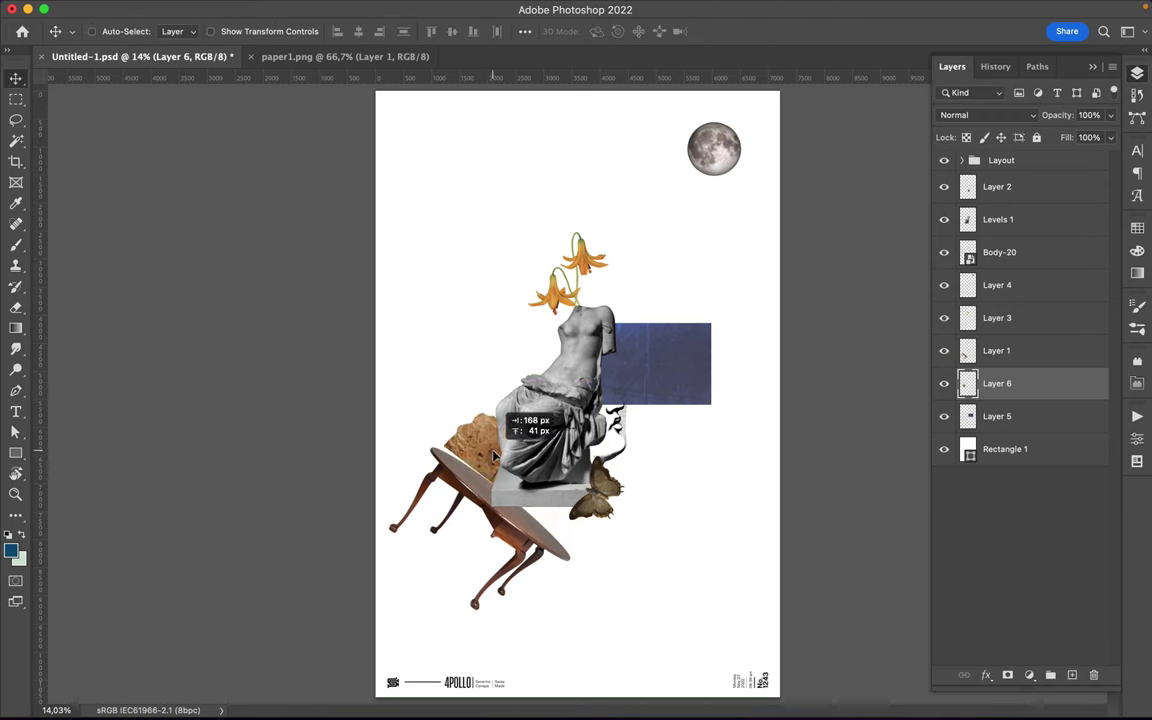
click(458, 689)
- Browse the 220-Unique paper textures, previewing the Aged and Clear-cut folders
scroll(848, 360, down, 5)
click(854, 345)
click(870, 190)
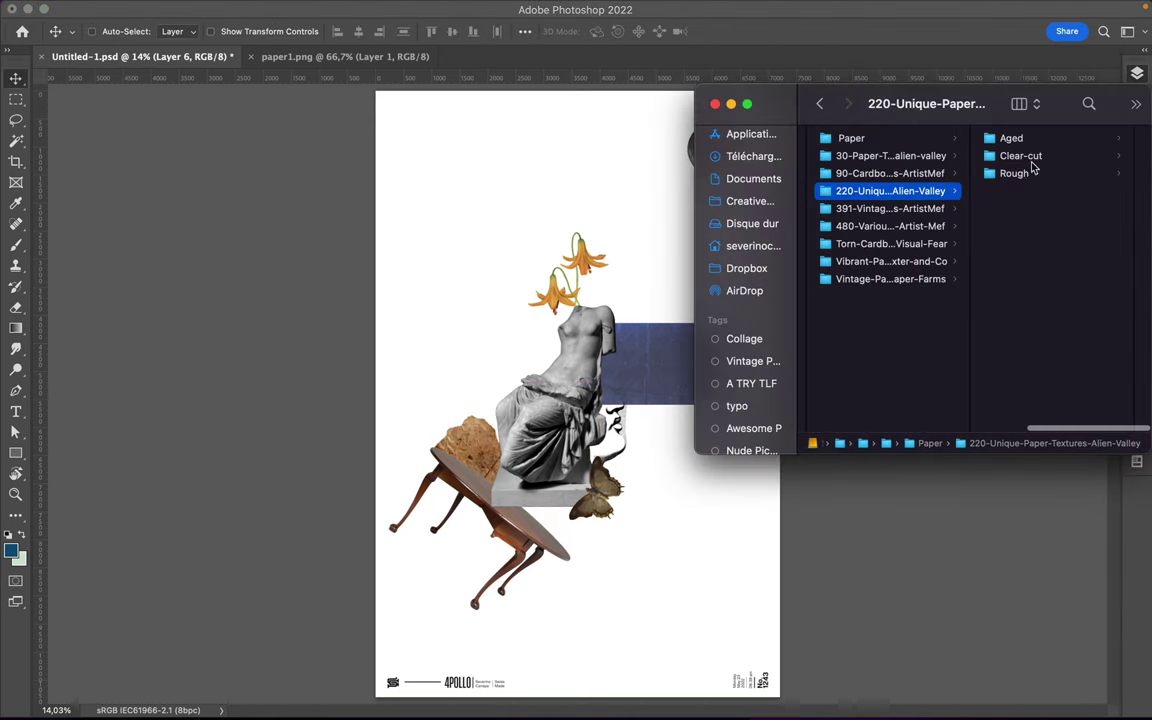
click(887, 131)
click(1054, 138)
click(828, 228)
click(810, 155)
click(1016, 211)
scroll(865, 300, down, 3)
click(865, 362)
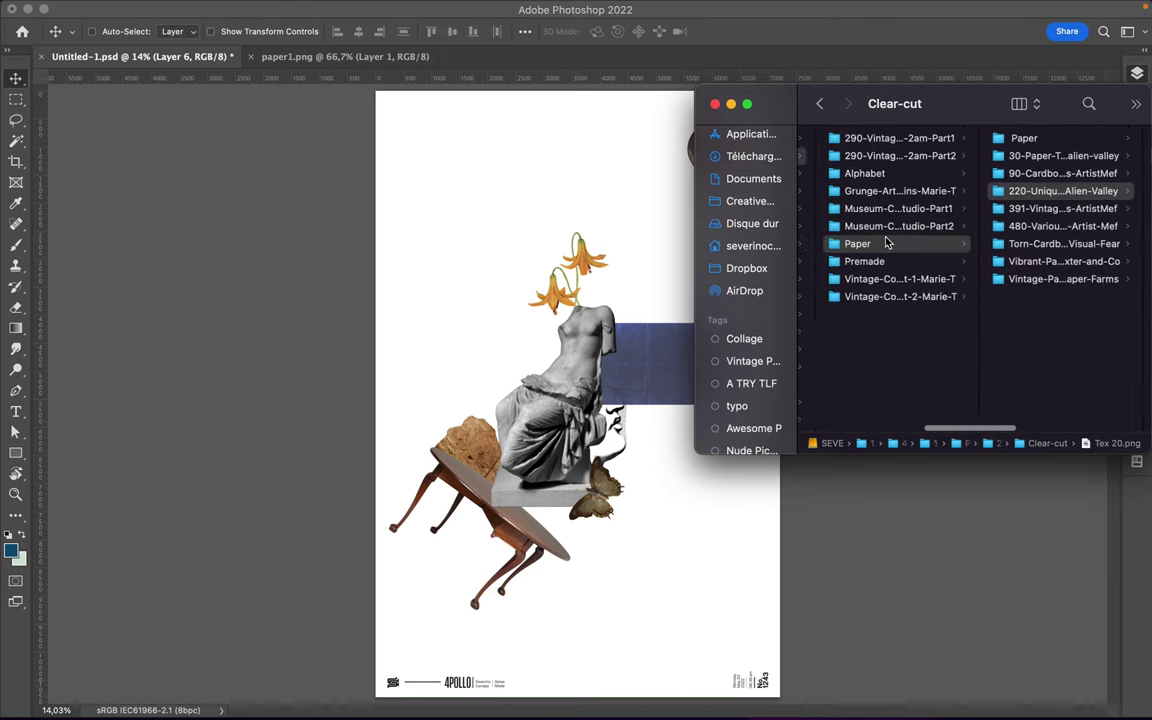
- Set up the pen shape tool with a white fill
key(p)
click(181, 33)
click(592, 348)
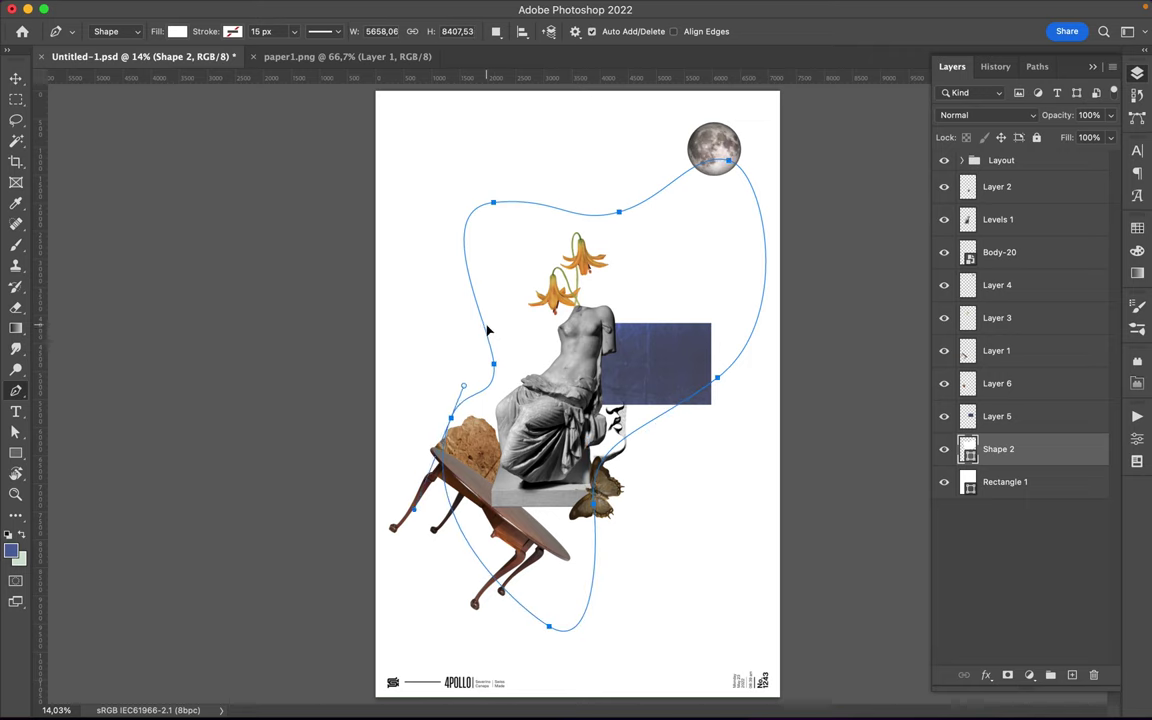
- Fill the curvy Shape 2 with blue and lower its fill so it turns pale
click(177, 31)
click(75, 103)
key(v)
click(1137, 228)
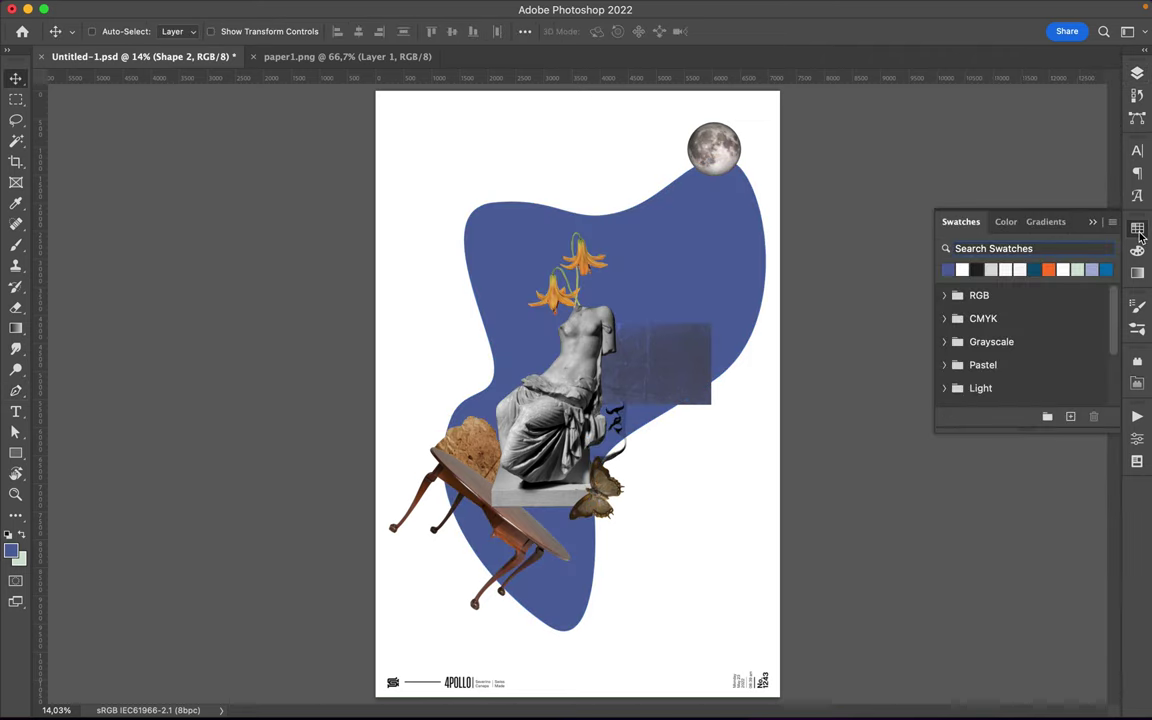
click(1137, 73)
drag(1055, 160, 1042, 160)
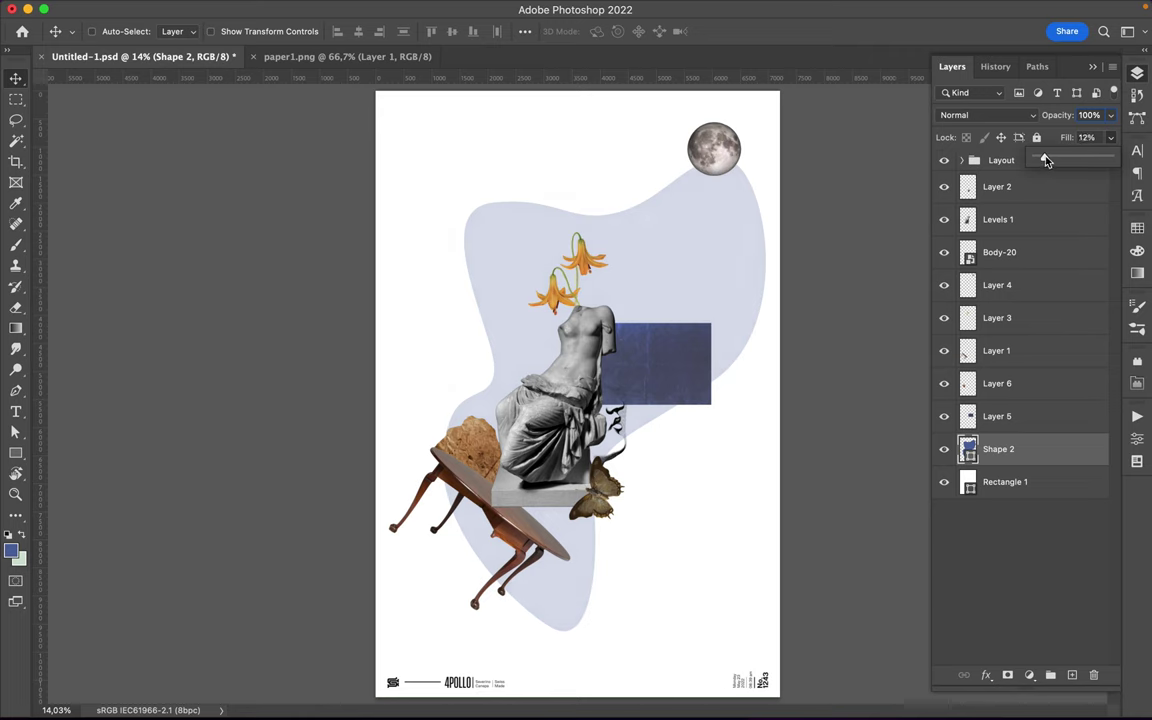
- Check the thin line's stroke, then move Shape 3 up to just below Layer 2
key(p)
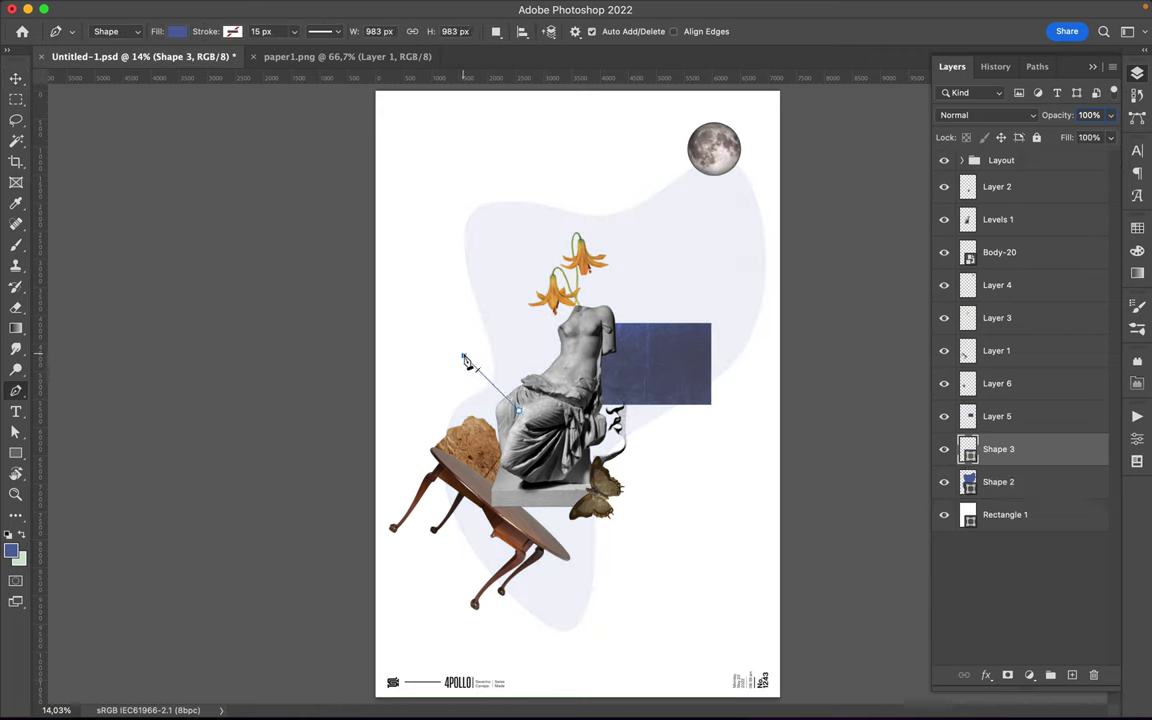
key(a)
click(295, 32)
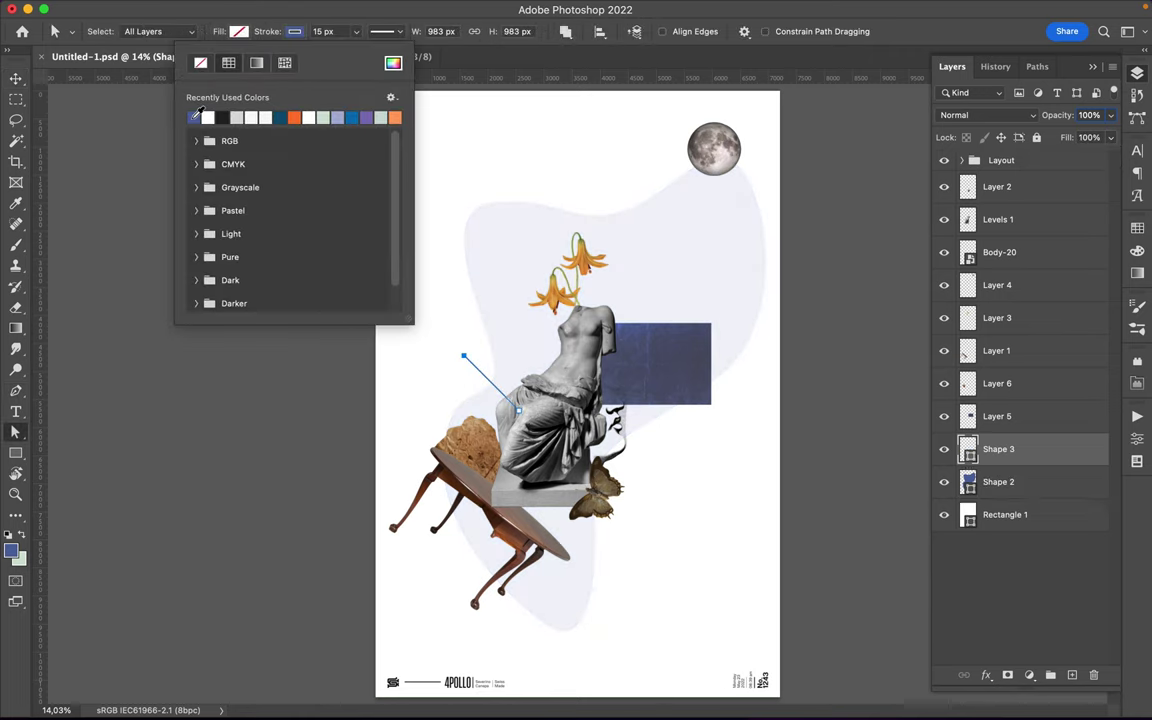
key(v)
drag(998, 449, 1003, 218)
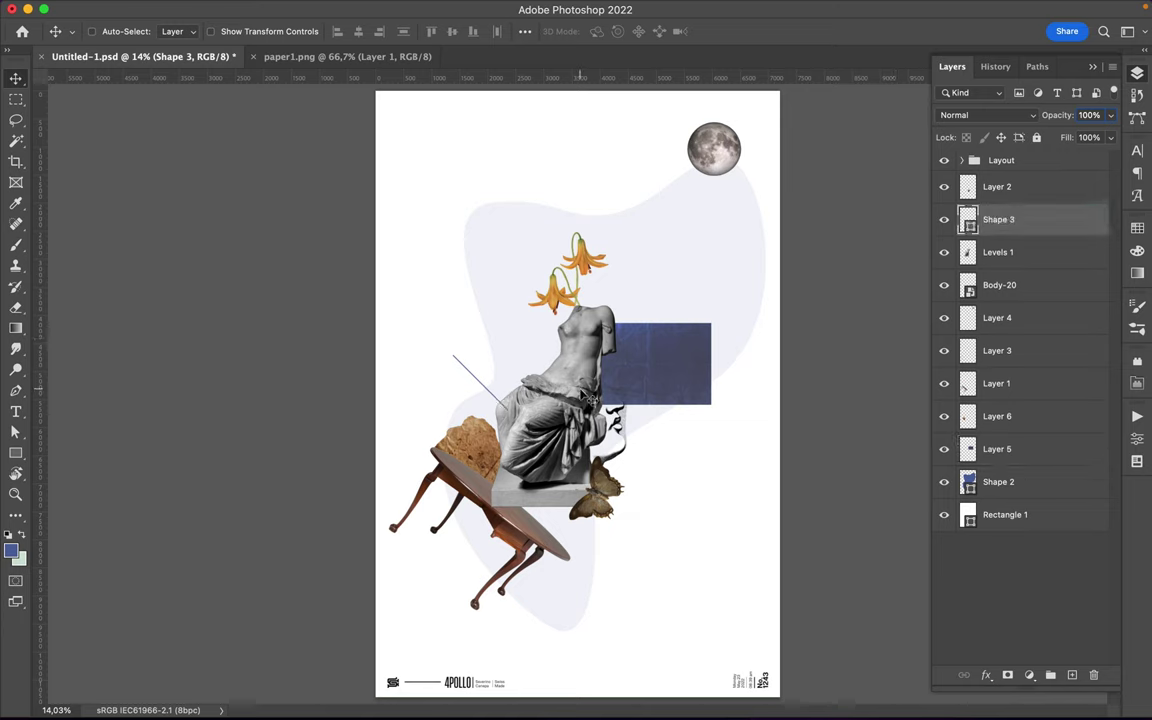
key(u)
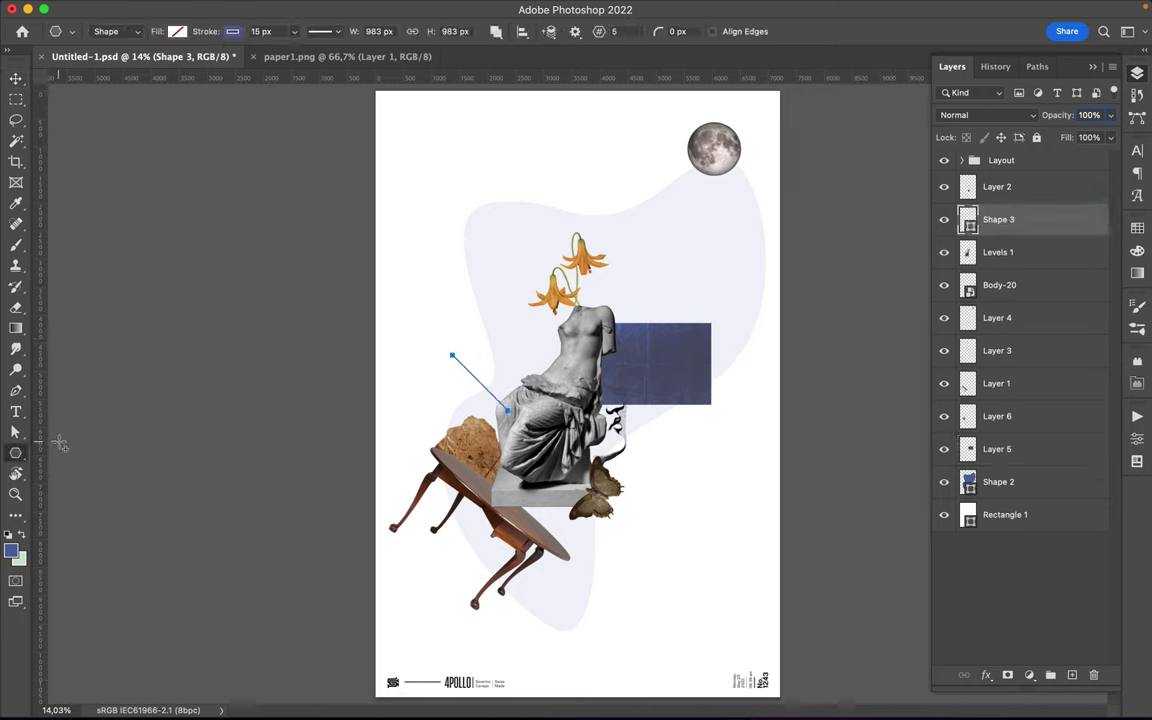
- Draw a small circle beside the butterfly with the Ellipse tool
drag(595, 530, 599, 531)
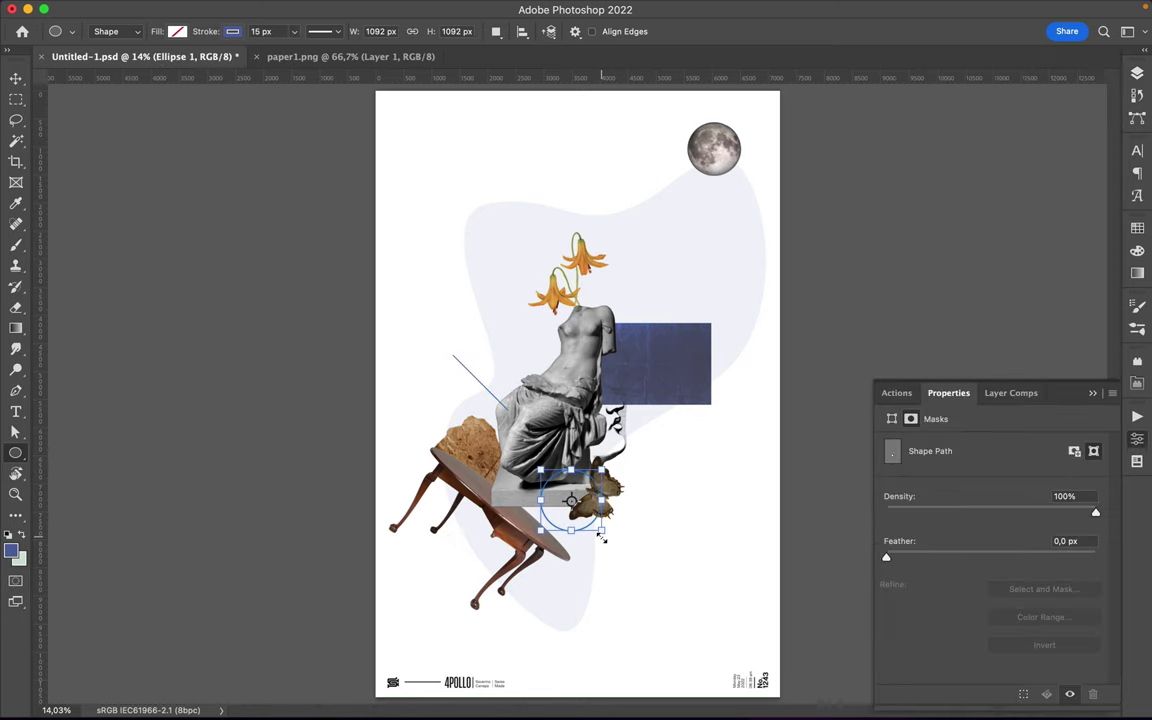
key(v)
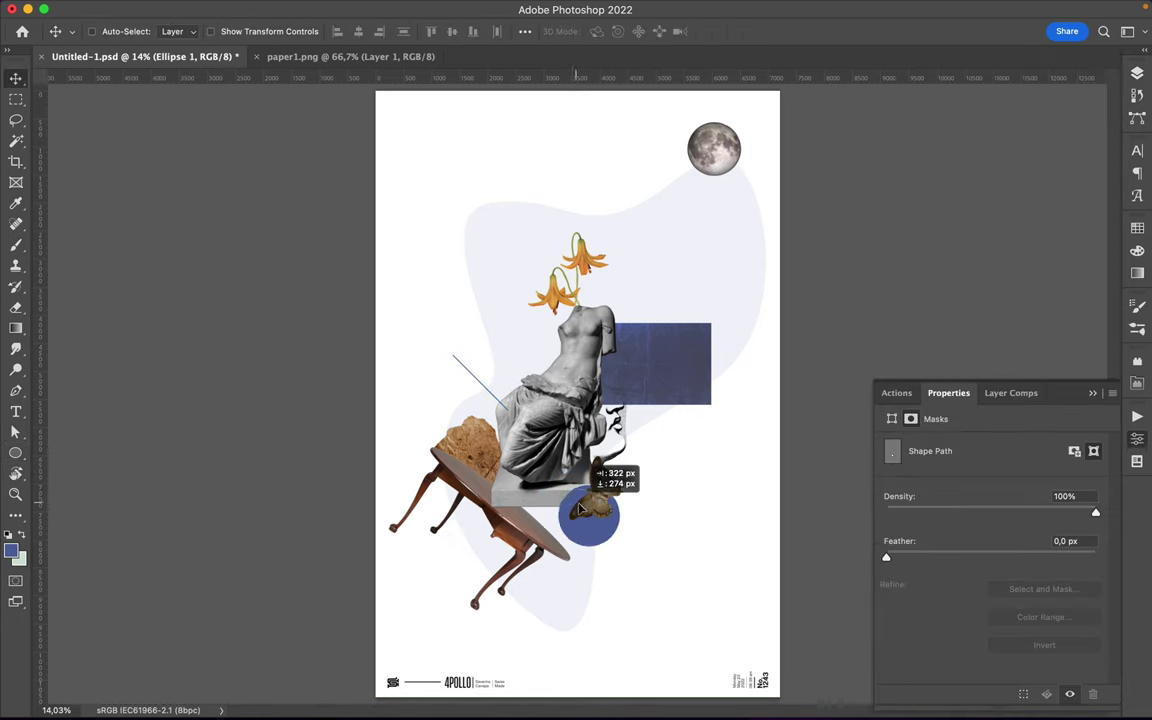
click(1139, 74)
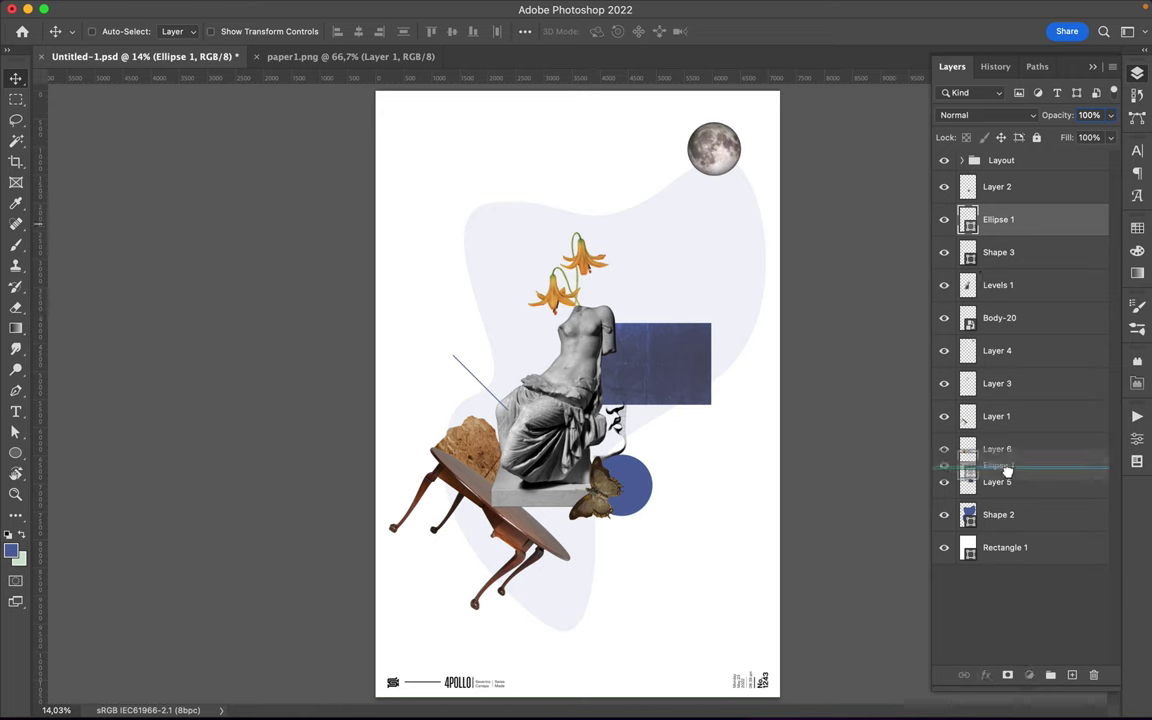
key(i)
click(610, 488)
key(v)
key(a)
- Fill the circle orange and shrink it into a small dot below the table
click(238, 31)
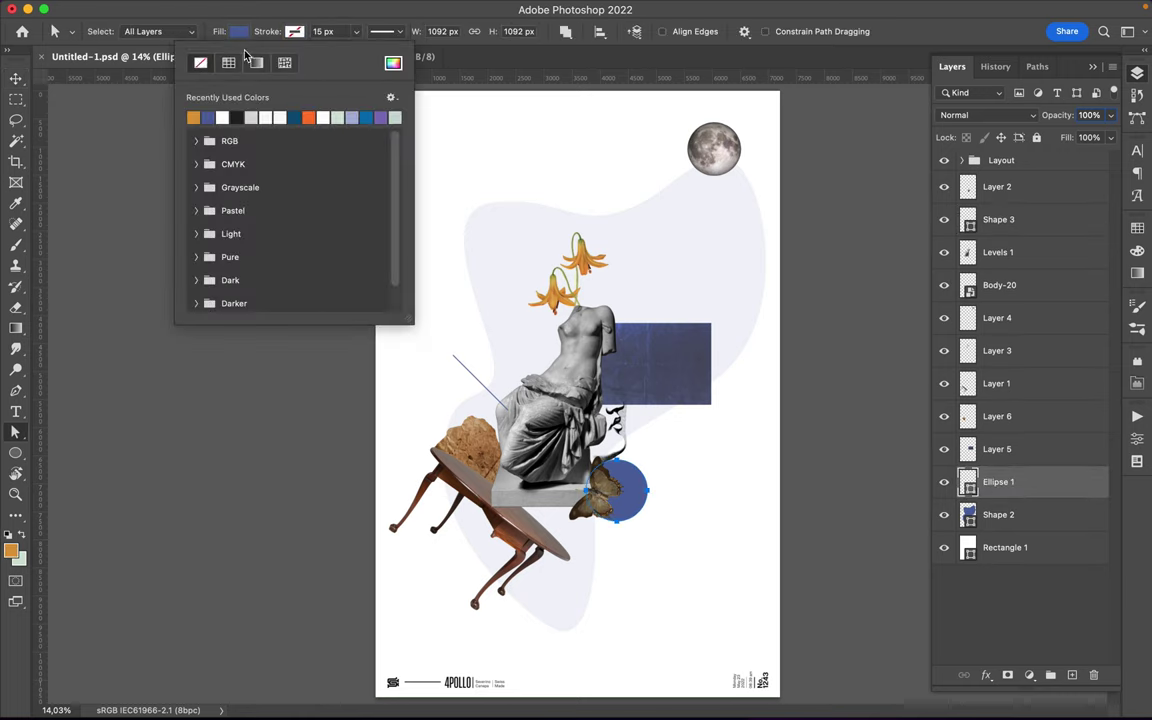
click(193, 117)
key(v)
mouse_move(648, 456)
mouse_down()
mouse_move(622, 497)
mouse_move(625, 553)
mouse_move(607, 550)
mouse_up()
key(Return)
key(ctrl+t)
key(Return)
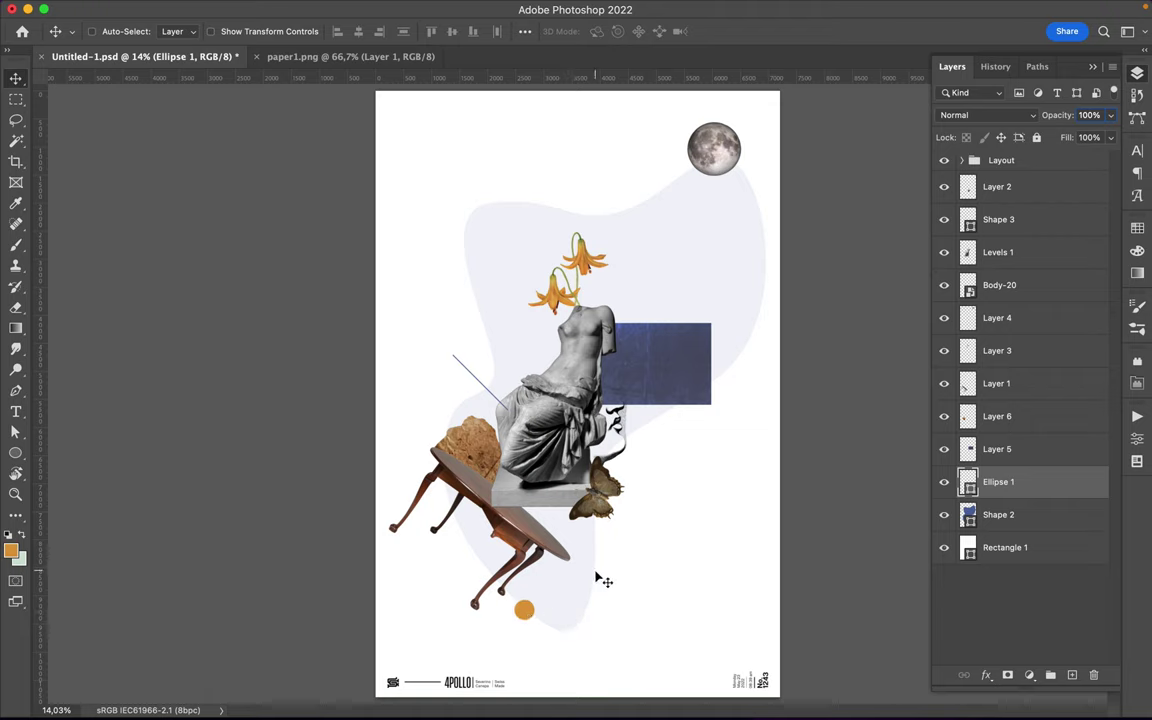
- Duplicate the orange dot, enlarge it behind the statue, and delete anchors to form an arc
drag(583, 588, 640, 320)
key(ctrl+t)
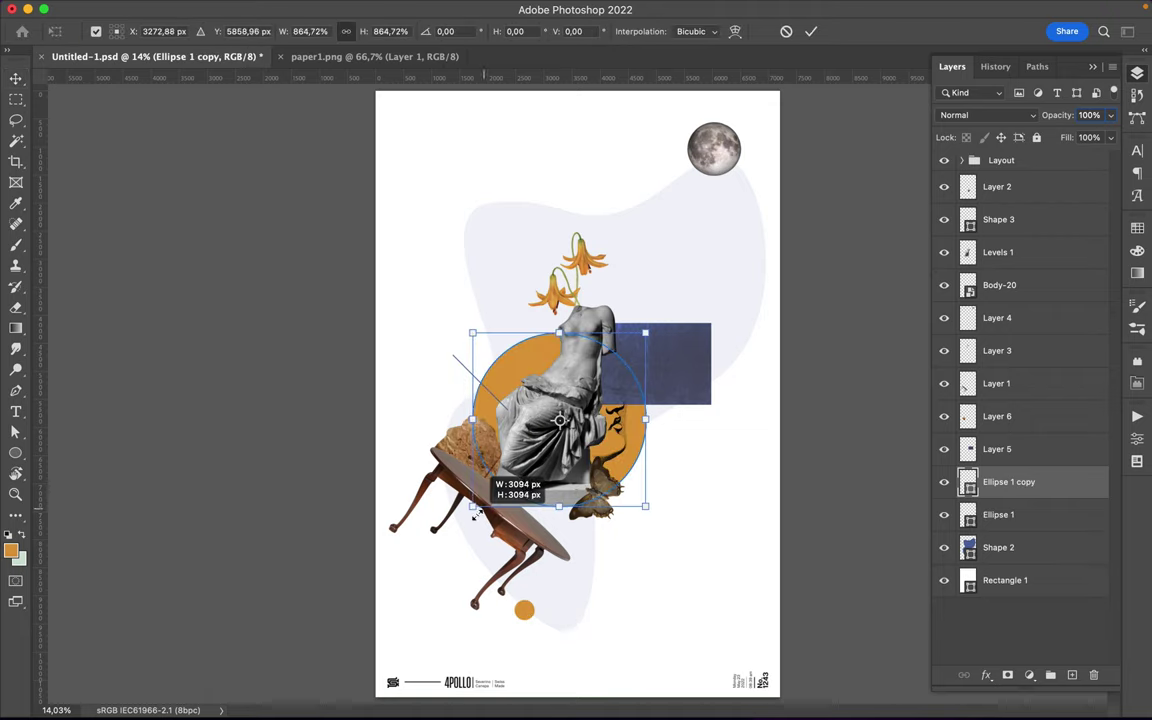
drag(506, 483, 396, 447)
key(Return)
key(a)
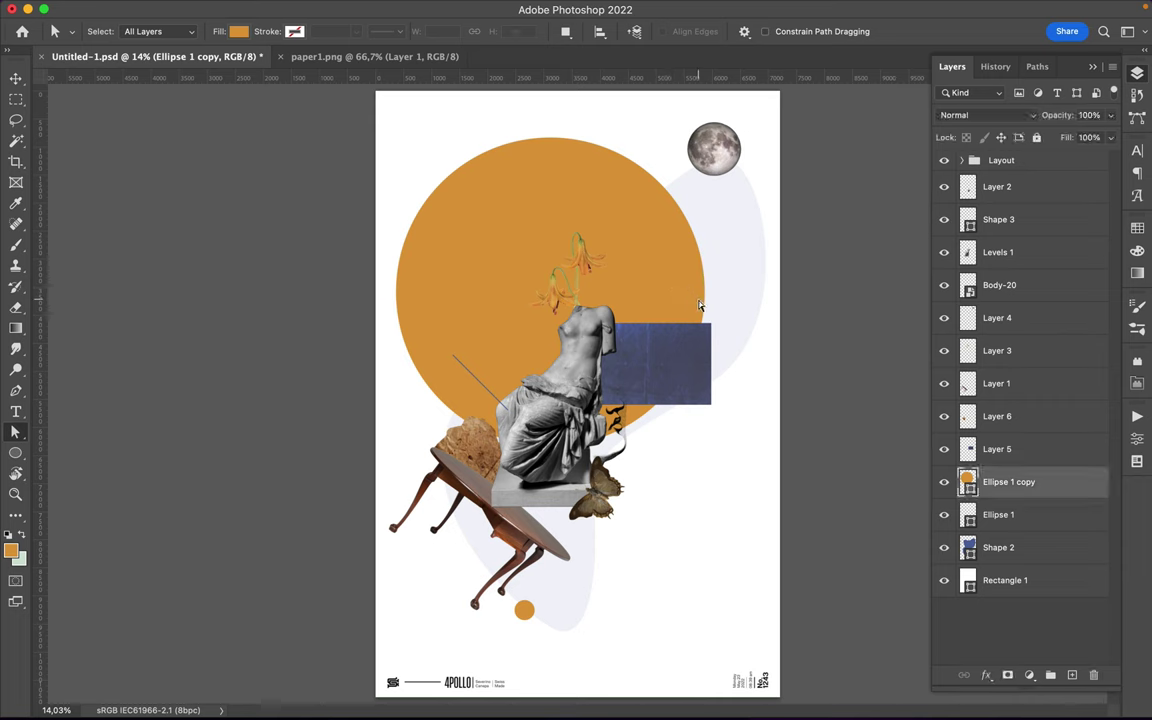
key(p)
key(a)
click(396, 298)
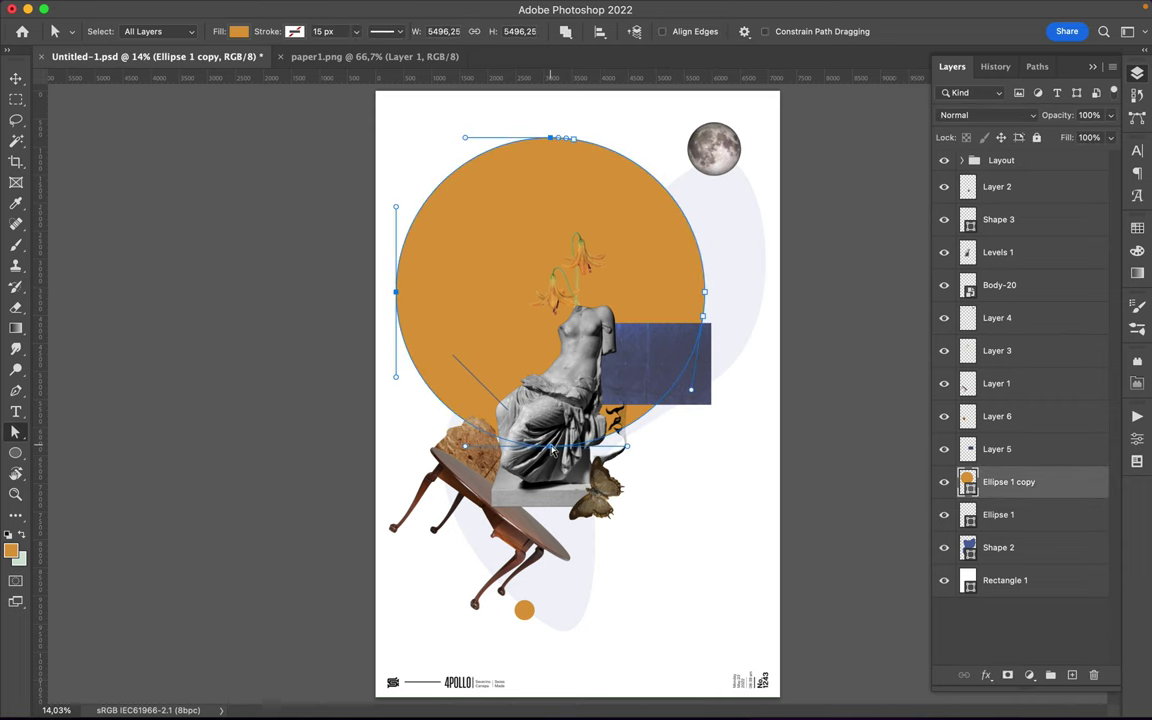
key(BackSpace)
- Give the arc no fill and a 25 px blue stroke
click(238, 31)
click(151, 63)
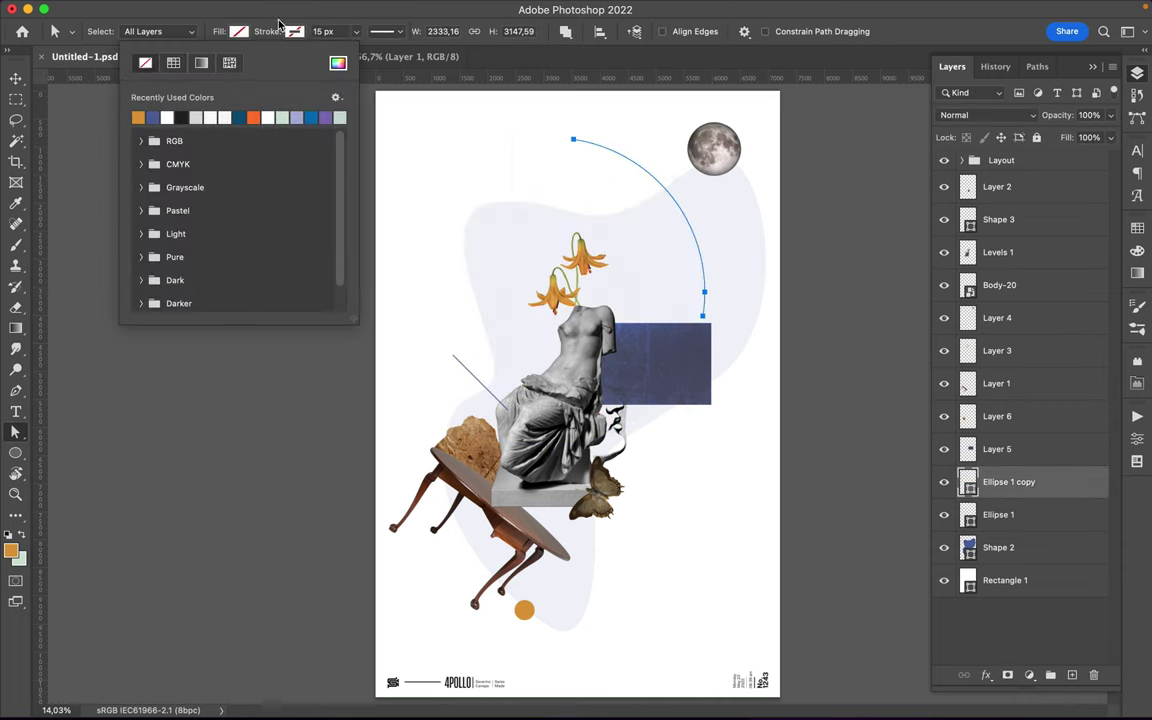
click(293, 31)
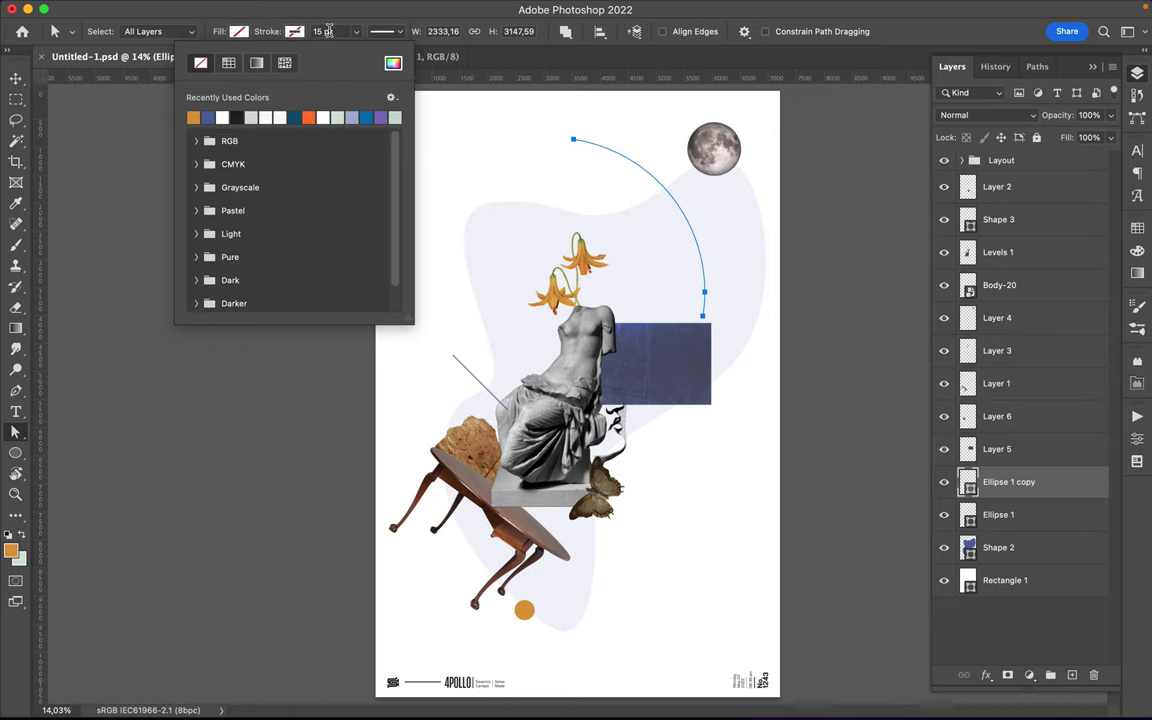
click(325, 31)
text(25)
key(Return)
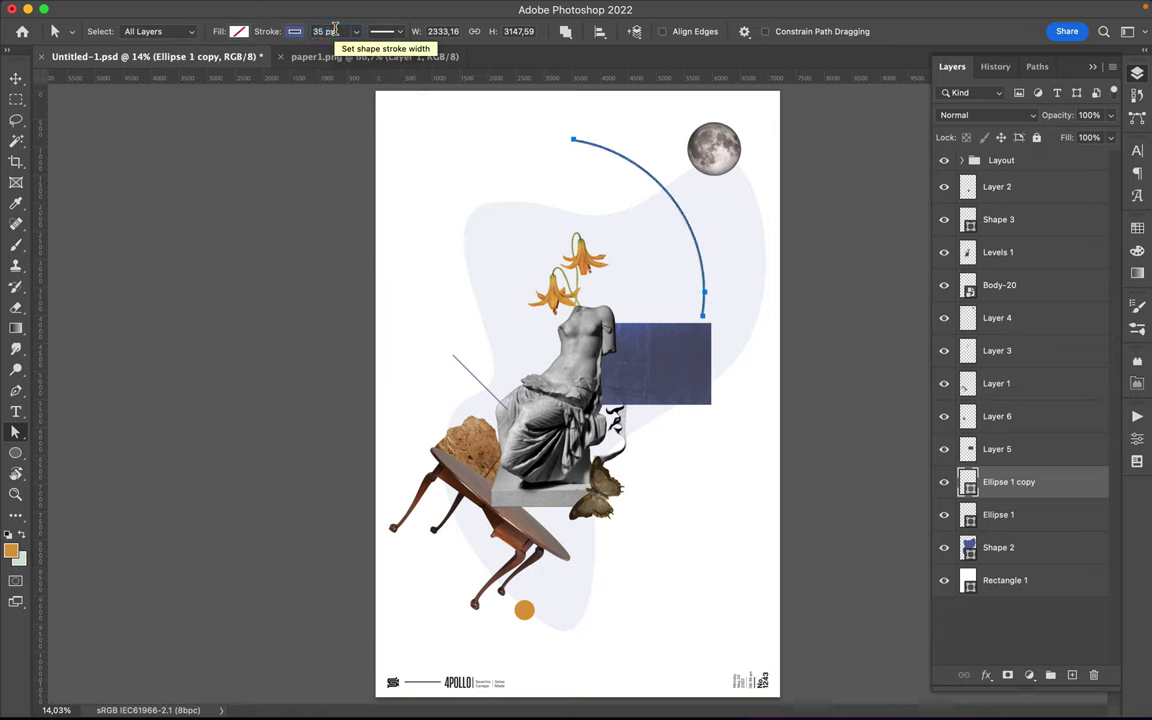
- Reposition the arc so it curves down to meet the blue rectangle
key(v)
drag(694, 226, 655, 252)
key(ctrl+t)
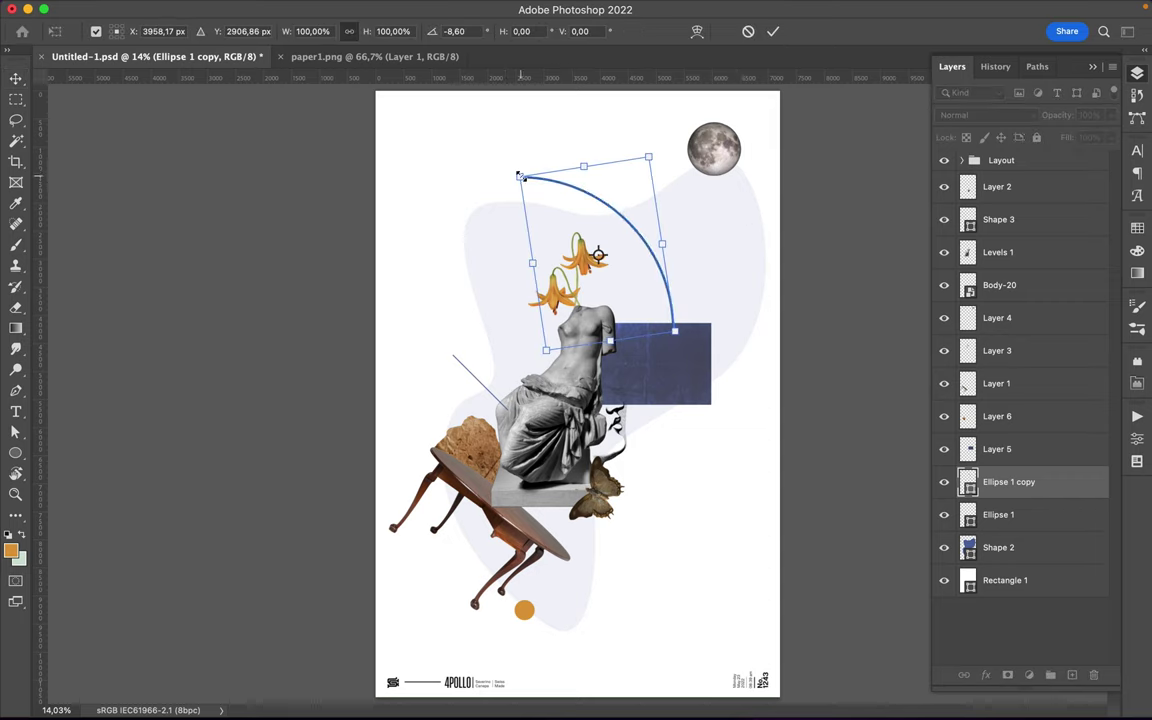
key(Escape)
drag(470, 172, 621, 200)
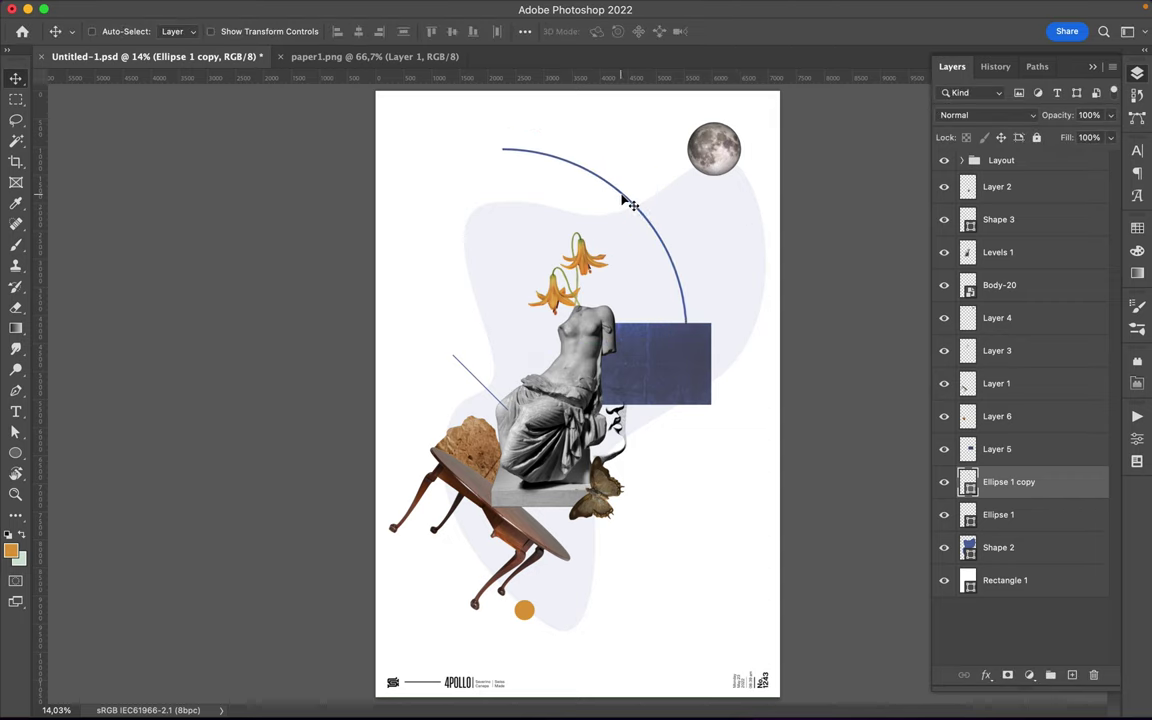
- Duplicate the thin diagonal line as a parallel copy and a short line by the statue's shoulder
click(478, 383)
drag(458, 363, 472, 365)
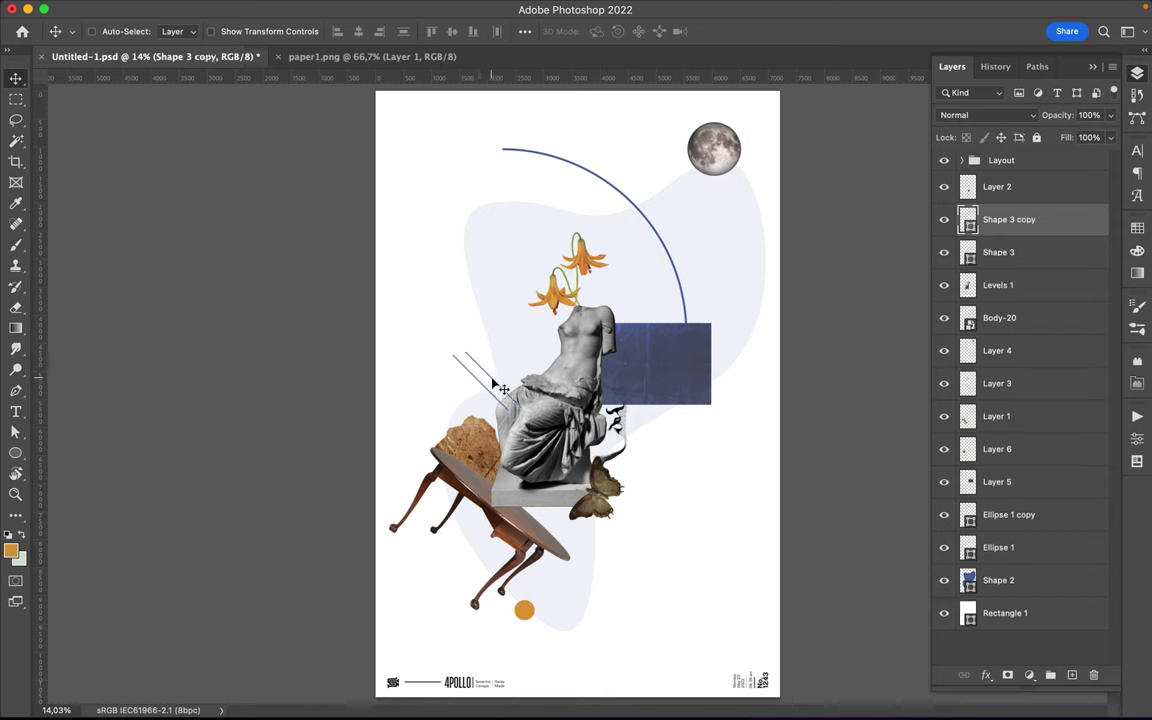
key(a)
drag(515, 408, 525, 402)
key(v)
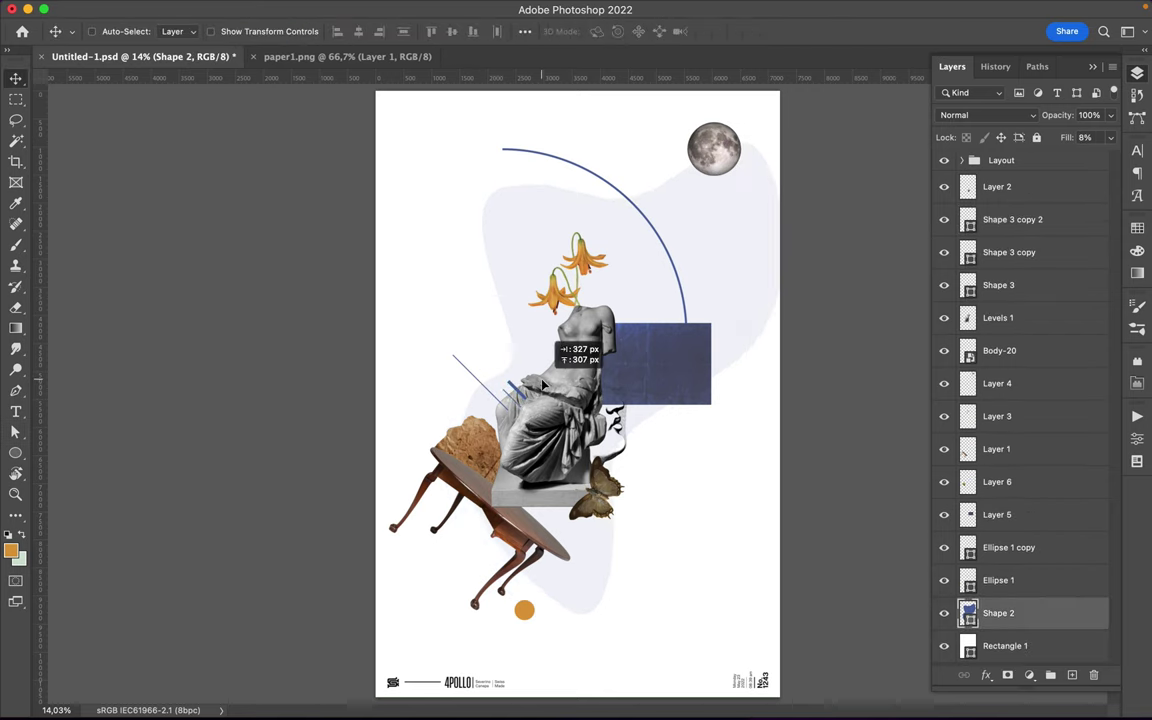
drag(517, 400, 545, 375)
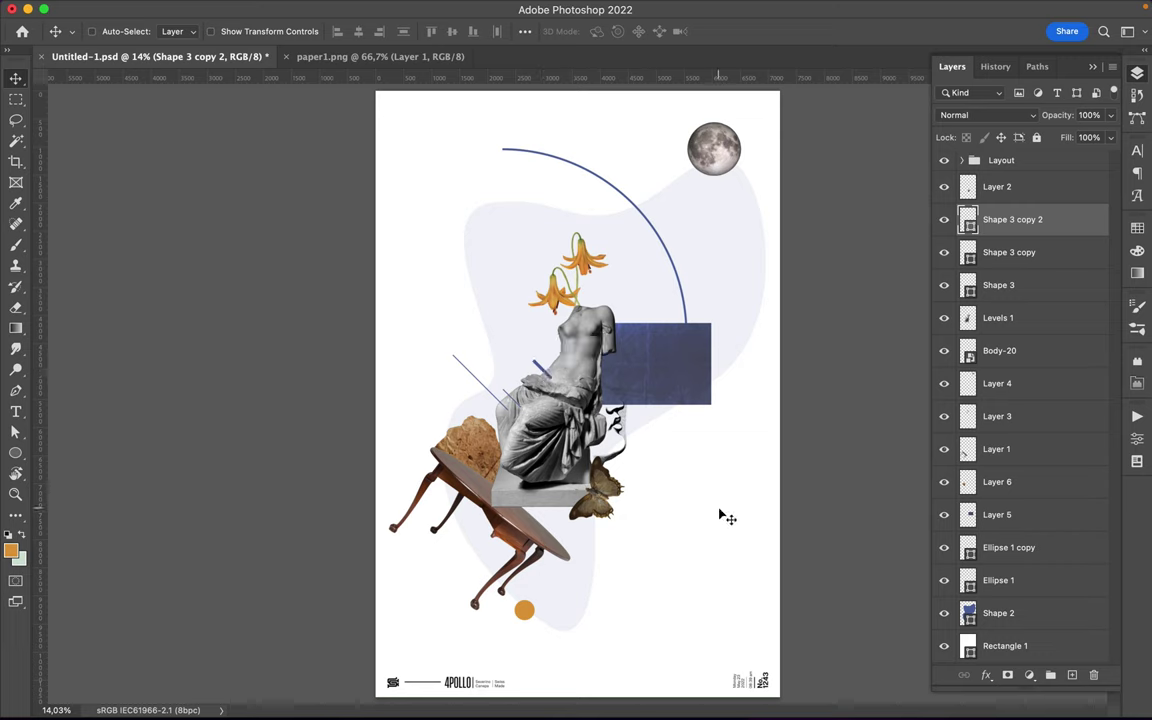
- Add a tiny orange dot copy left of the lilies and save the poster
click(530, 571)
drag(520, 341, 507, 334)
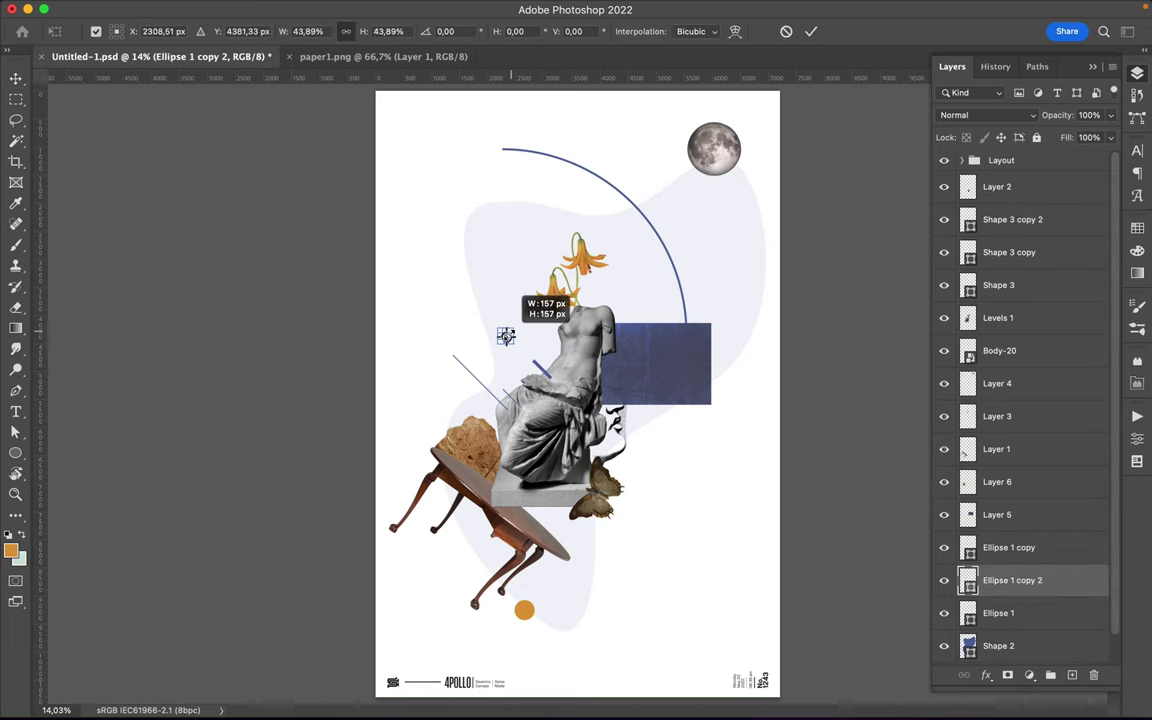
key(Return)
key(super+s)
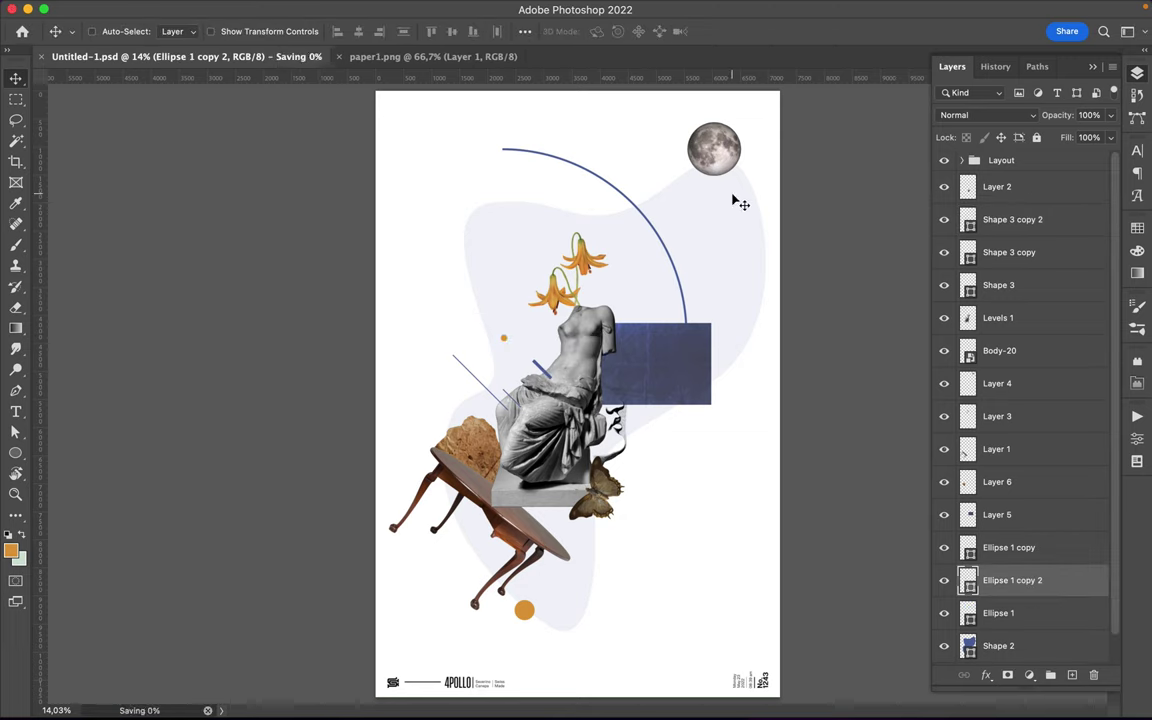
click(812, 10)
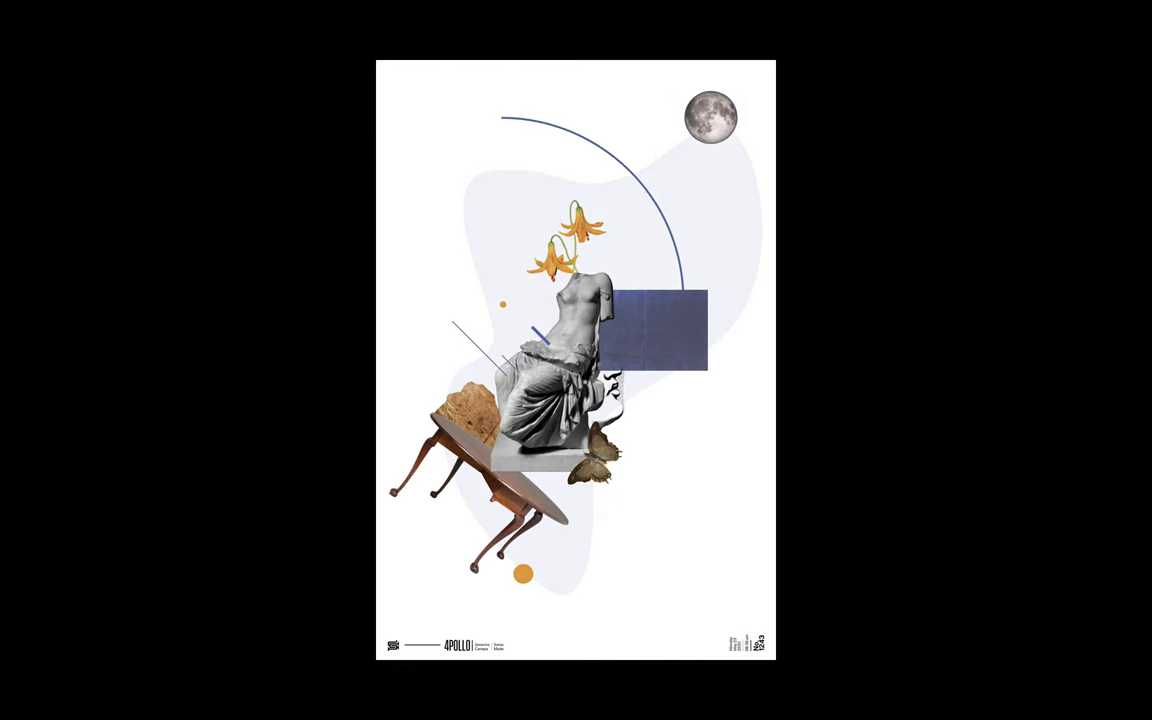